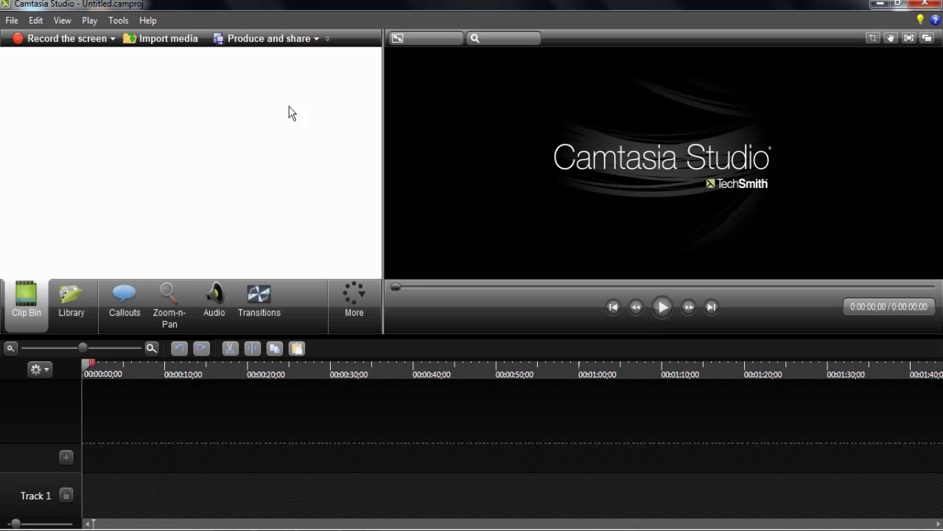
Step: Import the videos SkyWars 1 and SkyWars- macaco assassino into the project's media
left_click(251, 38)
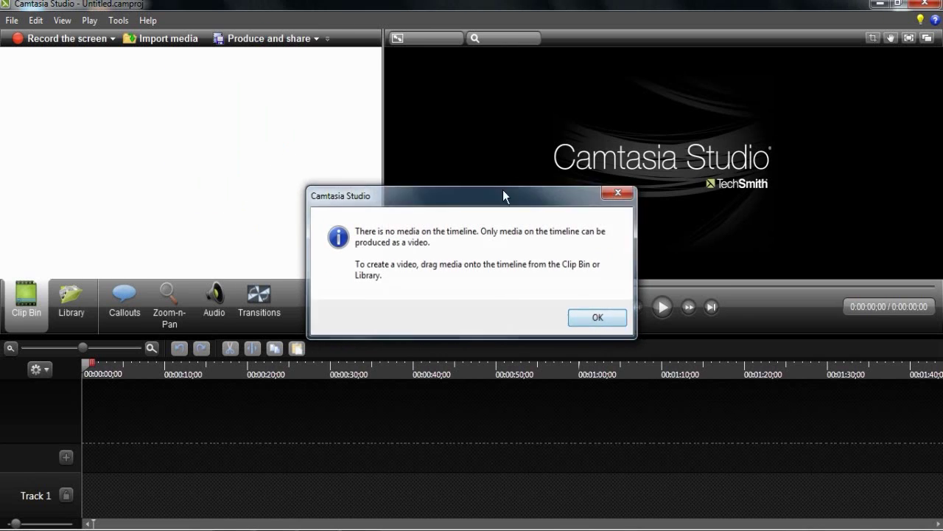
key("Return")
left_click(167, 41)
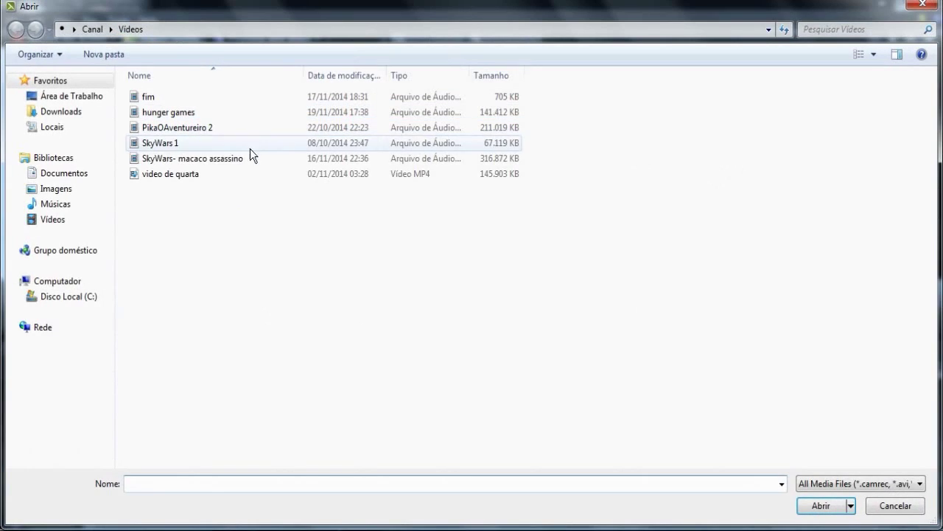
left_click(177, 144)
left_click(181, 159, "ctrl")
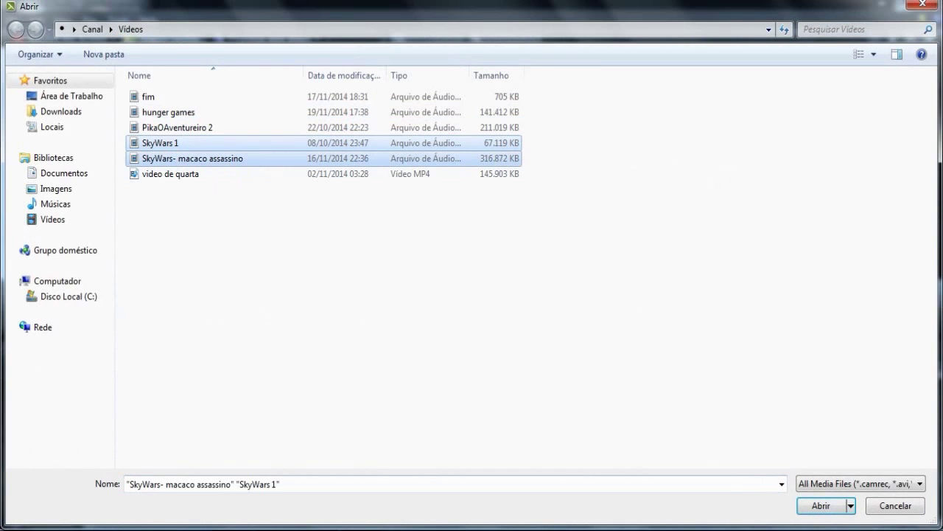
left_click(824, 506)
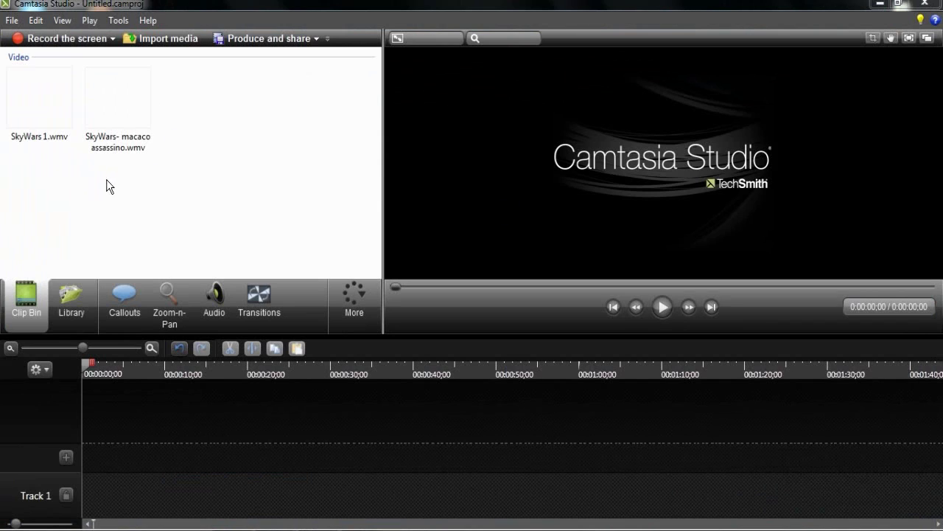
Step: Place SkyWars- macaco assassino.wmv on Track 1 and set the editing dimensions to 1280 x 720, YouTube & Screencast (16:9)
left_click(127, 125)
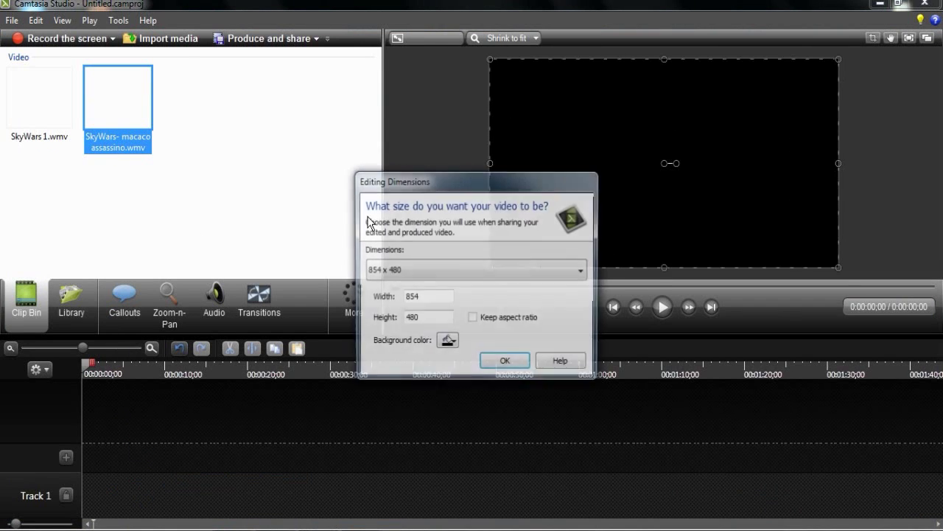
left_click(466, 269)
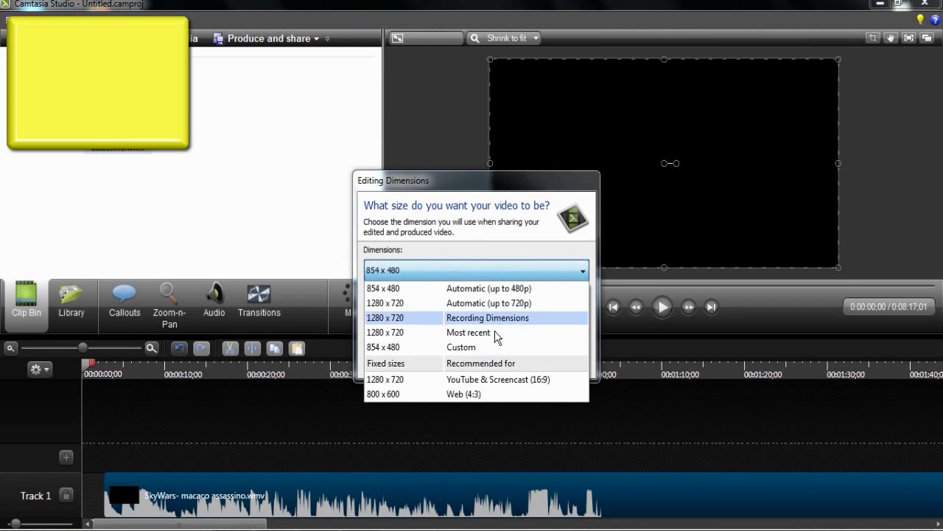
left_click(499, 379)
left_click(504, 364)
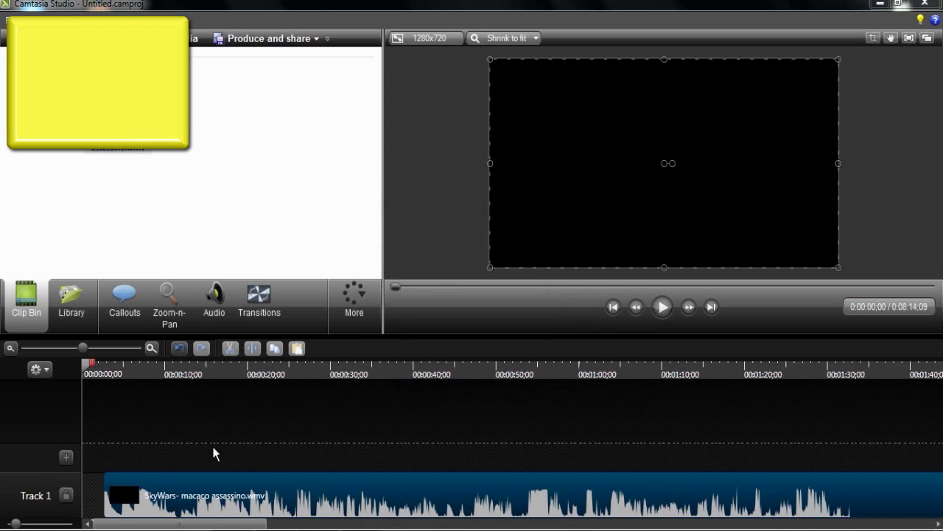
Step: Split the Track 1 clip at 0:00:37;20 and delete everything after the cut
left_click(394, 371)
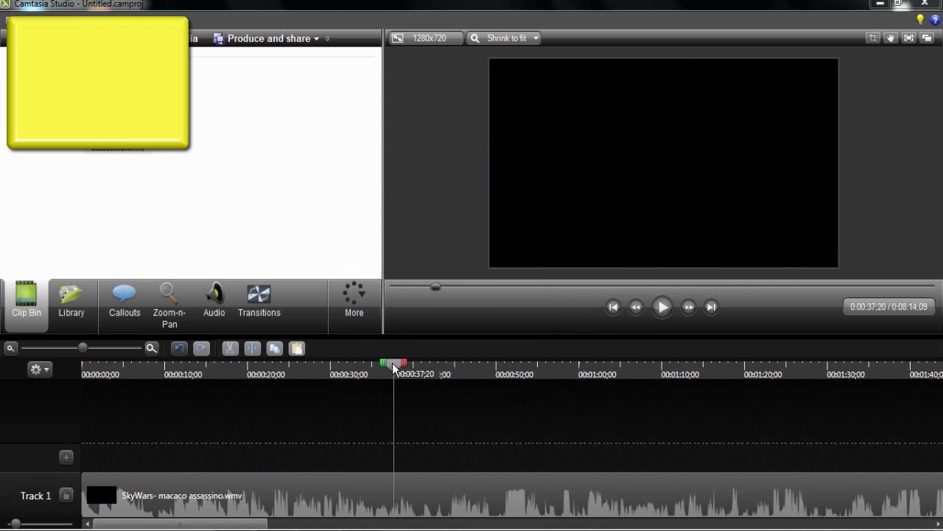
left_click(252, 348)
left_click(463, 498)
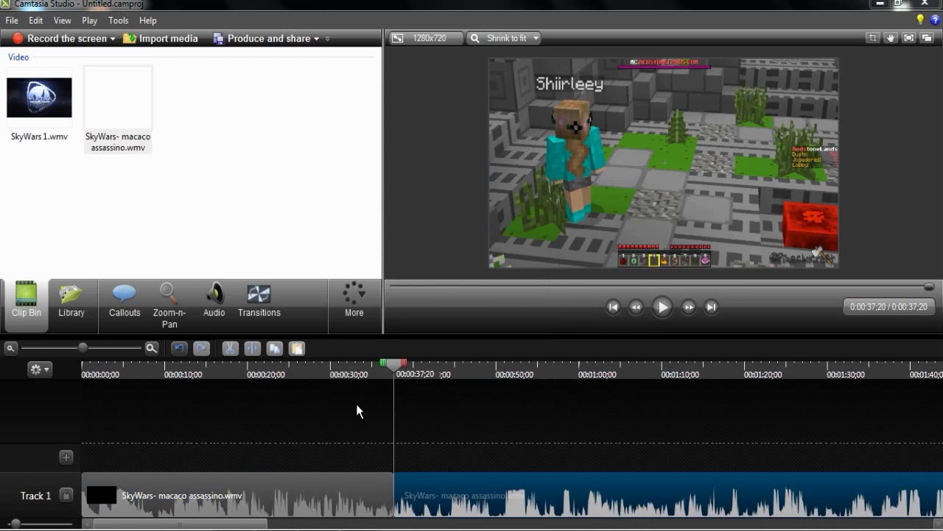
key("Delete")
Step: Add a second copy of SkyWars- macaco assassino.wmv on Track 2 starting at about 10 seconds and cut off everything after 0:00:37;20
left_click_drag(118, 133, 155, 456)
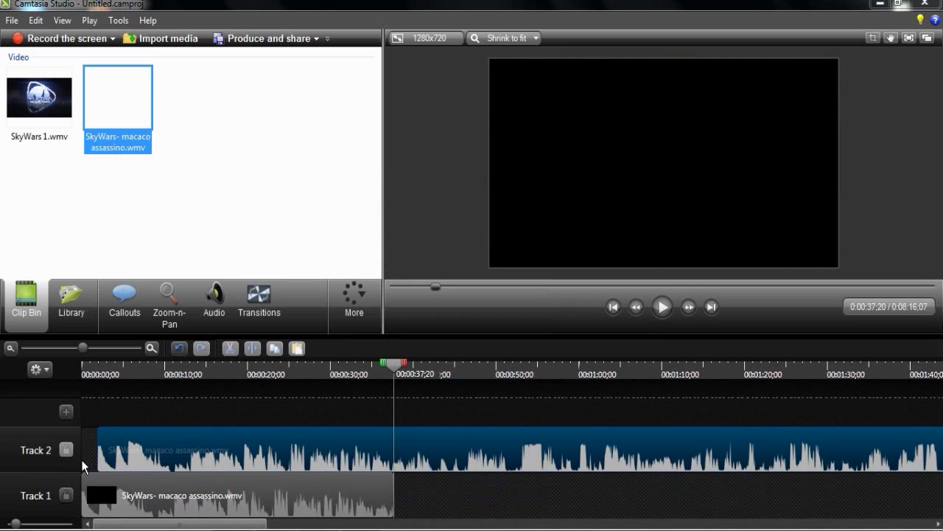
left_click_drag(83, 466, 182, 448)
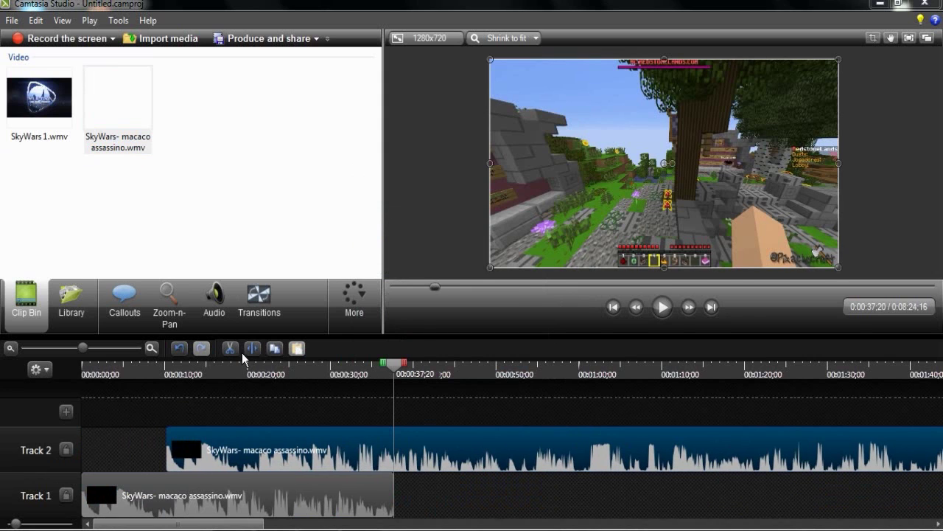
left_click(252, 349)
left_click(402, 451)
key("Delete")
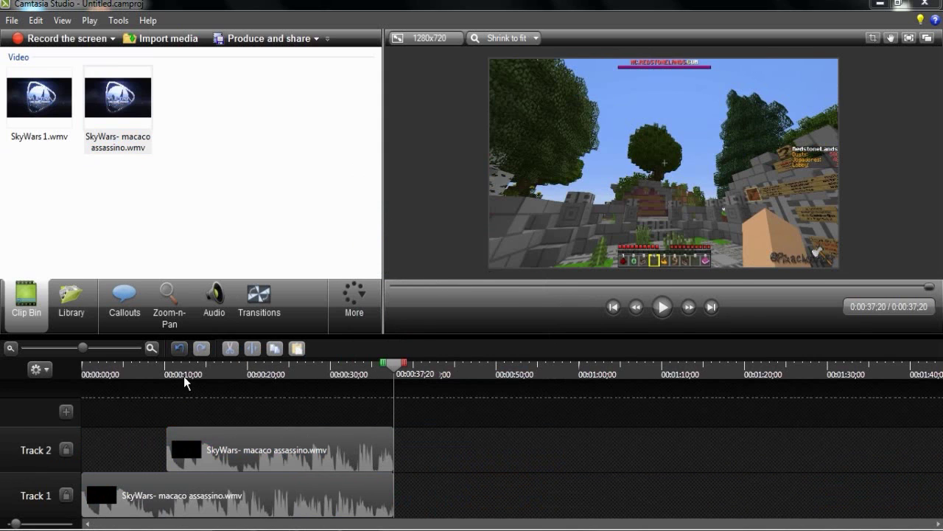
Step: Silence the audio of the SkyWars- macaco assassino clip on Track 2
left_click(176, 409)
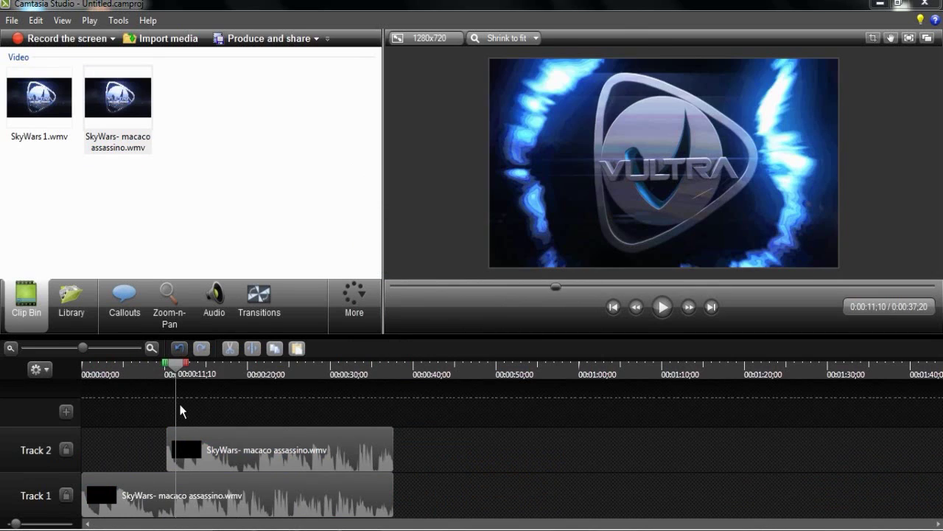
left_click(274, 448)
left_click(222, 505)
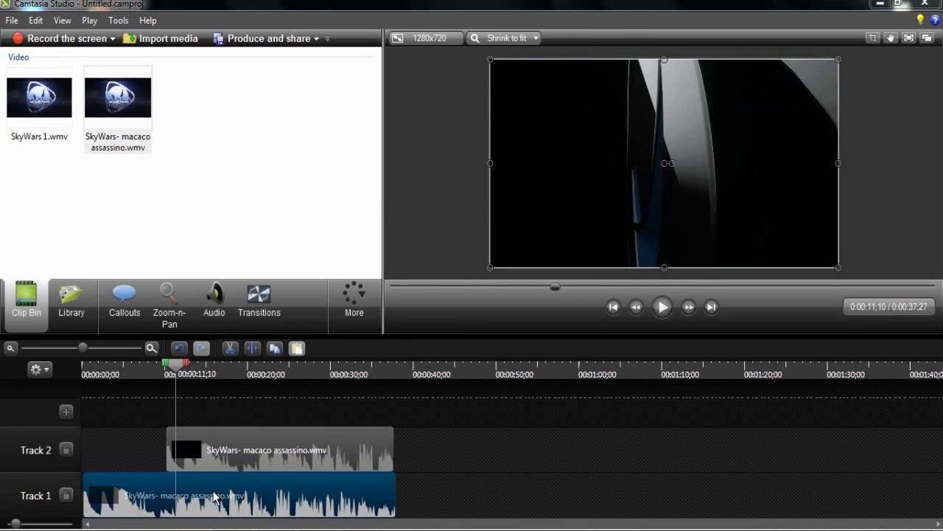
left_click_drag(213, 492, 210, 490)
left_click(231, 459)
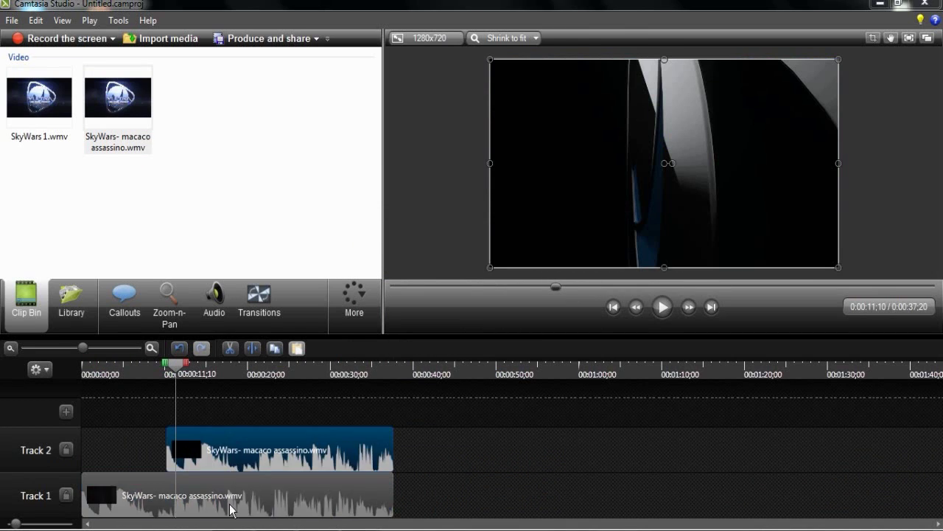
left_click(214, 302)
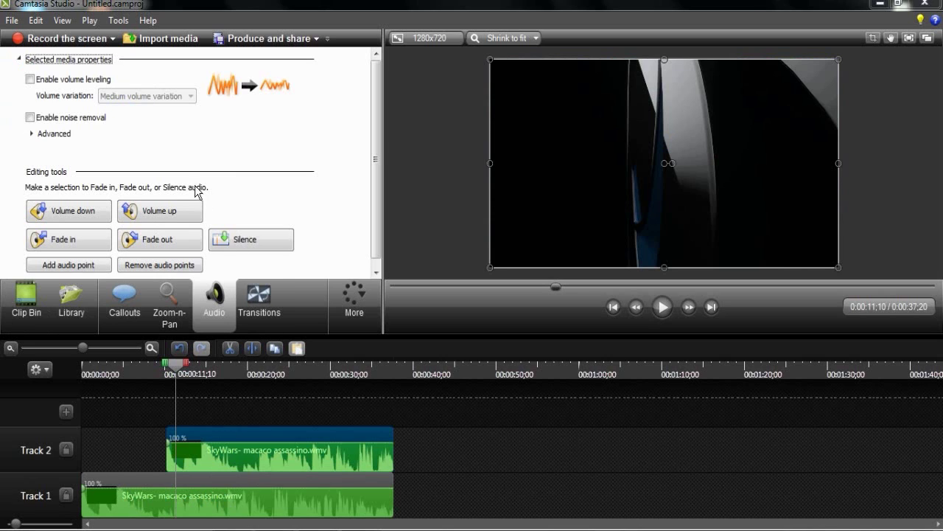
left_click(249, 239)
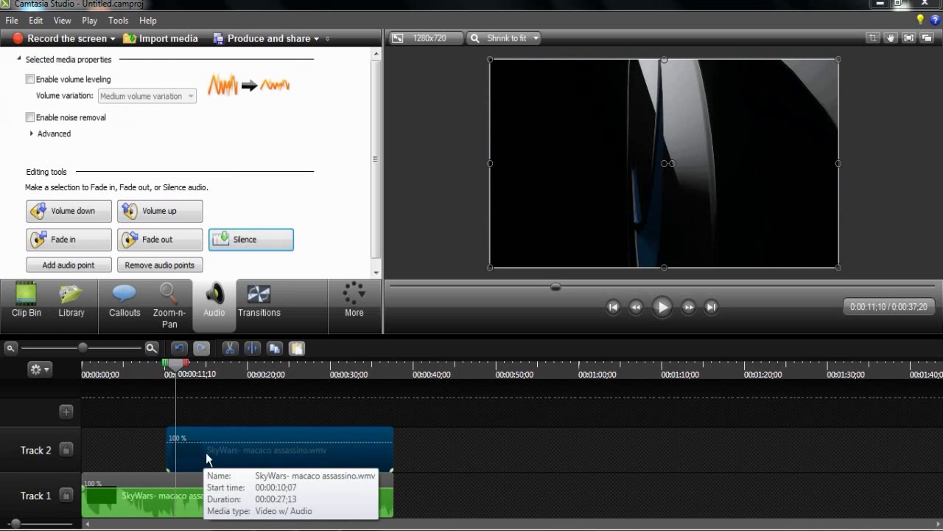
left_click(252, 486)
left_click(234, 438)
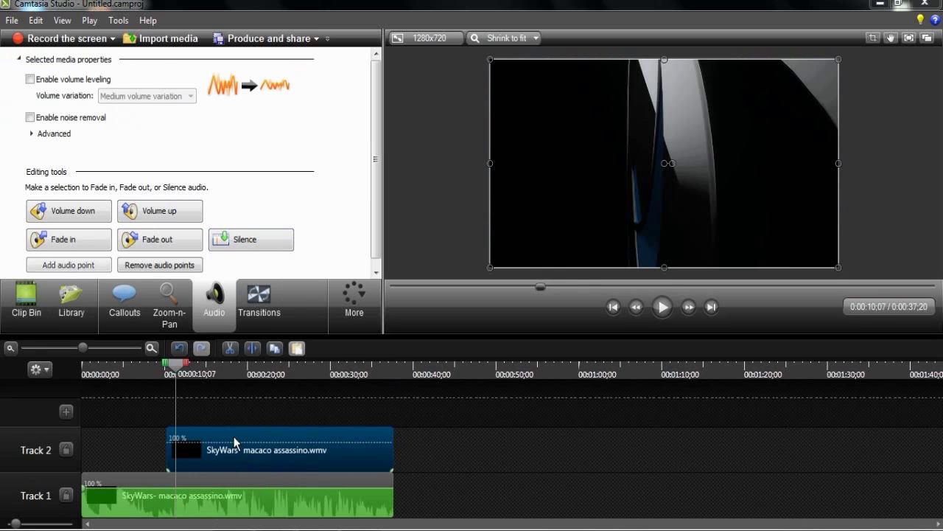
left_click(228, 493)
left_click(232, 447)
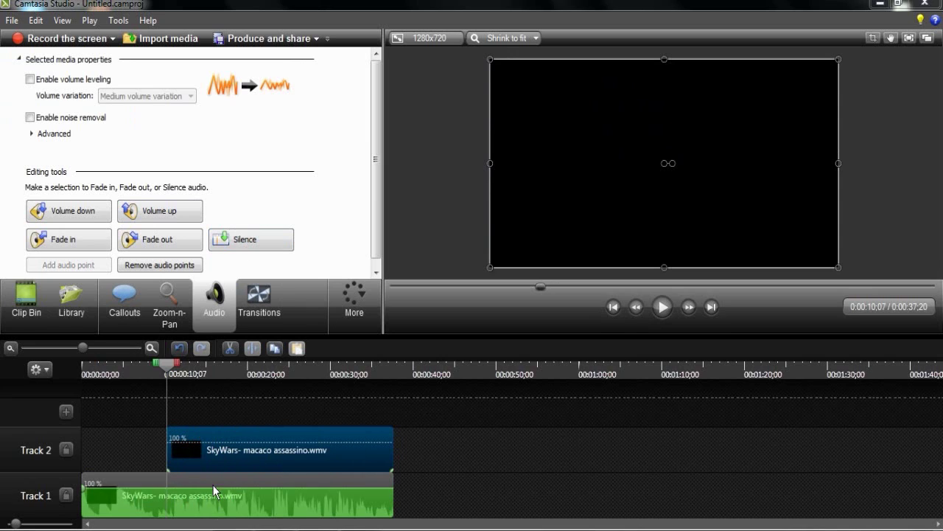
Step: Position the playhead at 0:00:04;05 and delete the SkyWars- macaco assassino clip from Track 1
left_click_drag(166, 365, 117, 369)
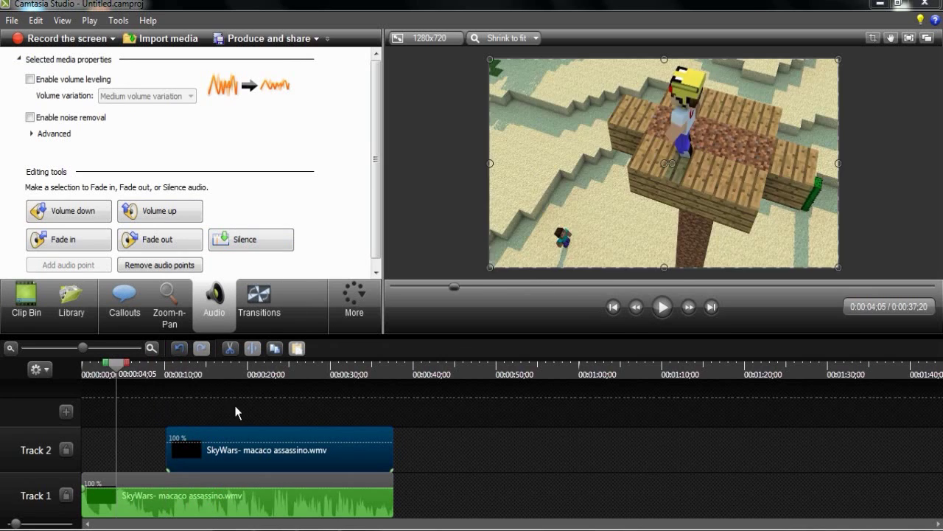
left_click(258, 426)
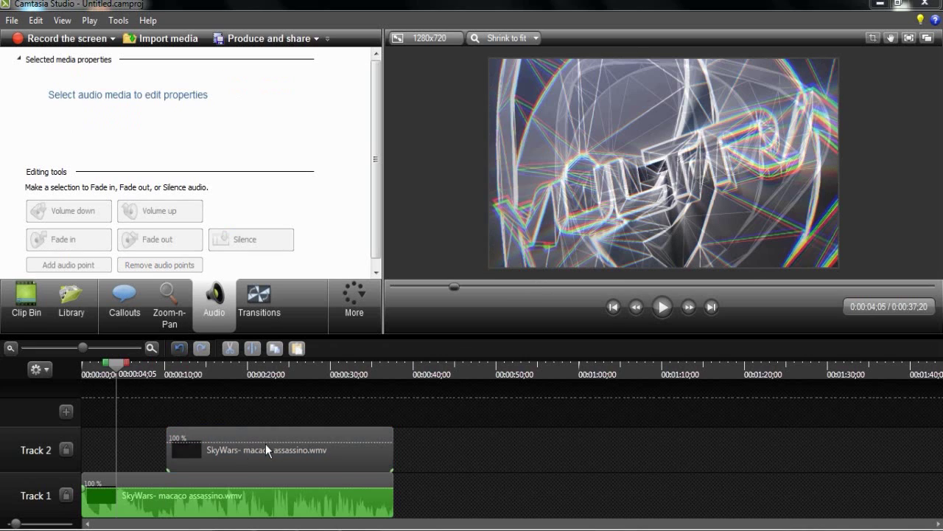
left_click(193, 493)
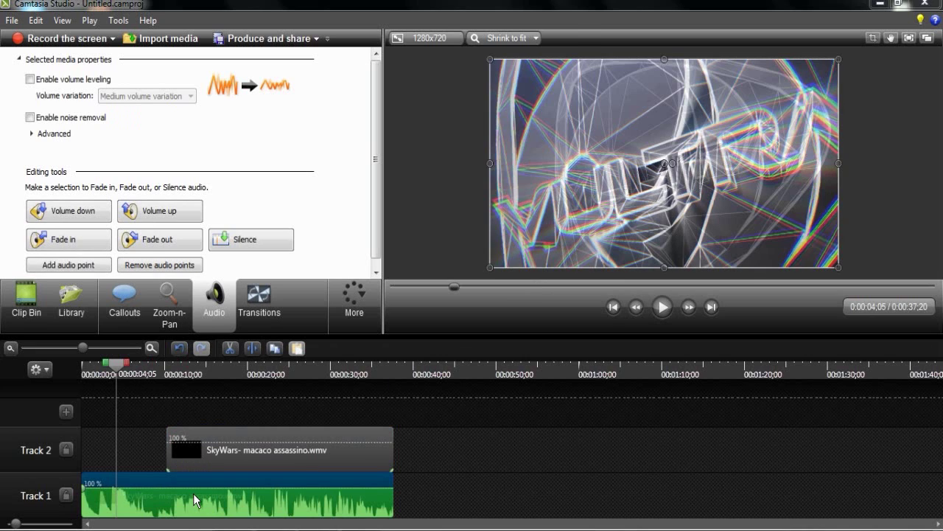
key("Delete")
Step: Add a teal simple rectangle callout on Track 1, running from the timeline's start to the end of the Track 2 clip
left_click(138, 286)
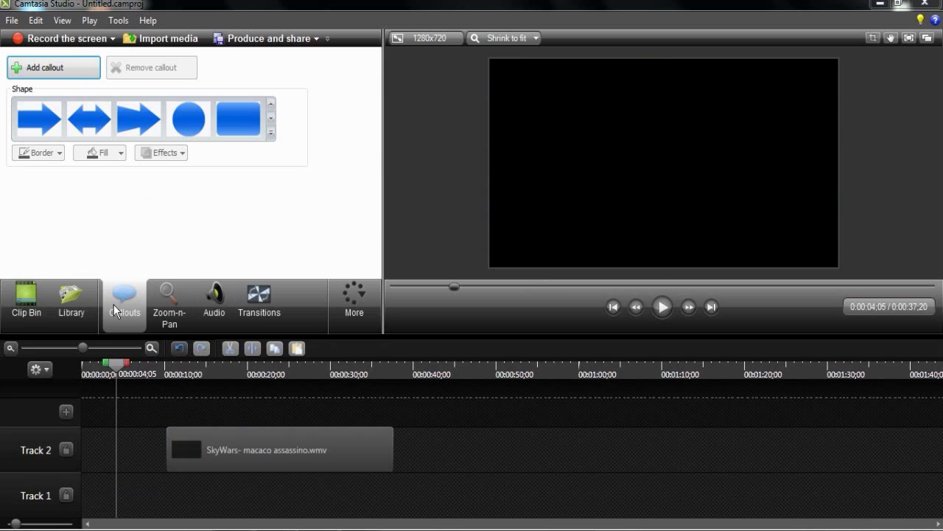
left_click(271, 122)
left_click(234, 214)
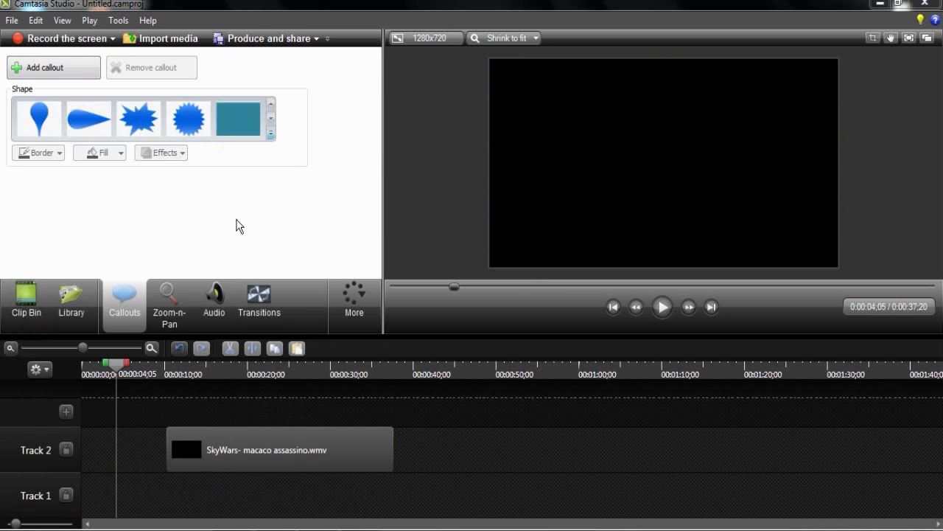
left_click_drag(95, 503, 63, 492)
left_click_drag(123, 484, 394, 496)
Step: Enlarge the teal rectangle callout until it covers the whole video canvas
left_click_drag(709, 197, 890, 356)
left_click_drag(621, 129, 371, 46)
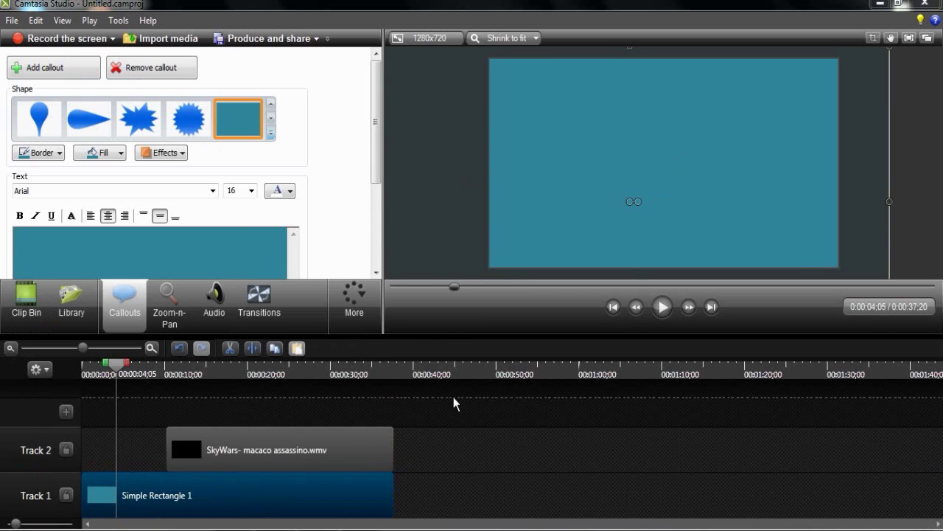
left_click(482, 411)
Step: Shrink the Track 2 video at 0:00:17;13 to a small picture and place it in the canvas's upper-left corner
left_click_drag(234, 374, 254, 372)
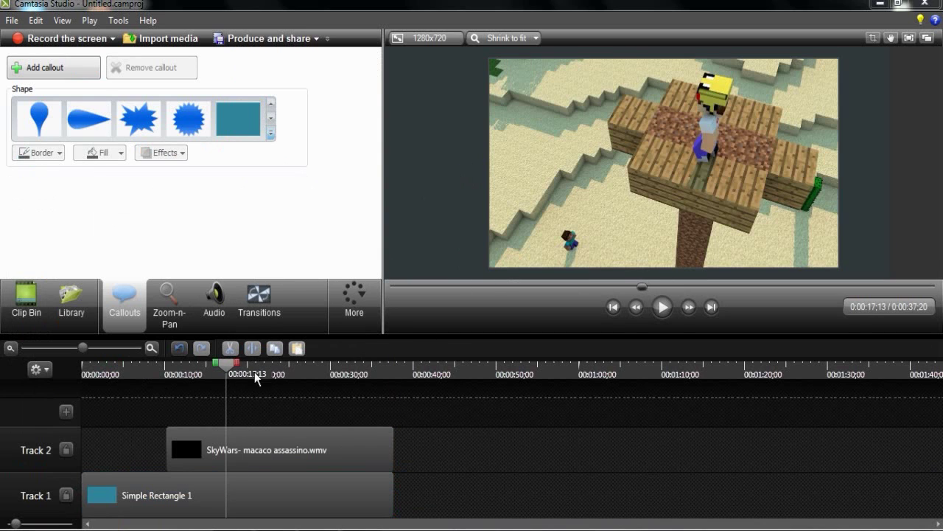
left_click(510, 266)
right_click(518, 263)
left_click(560, 209)
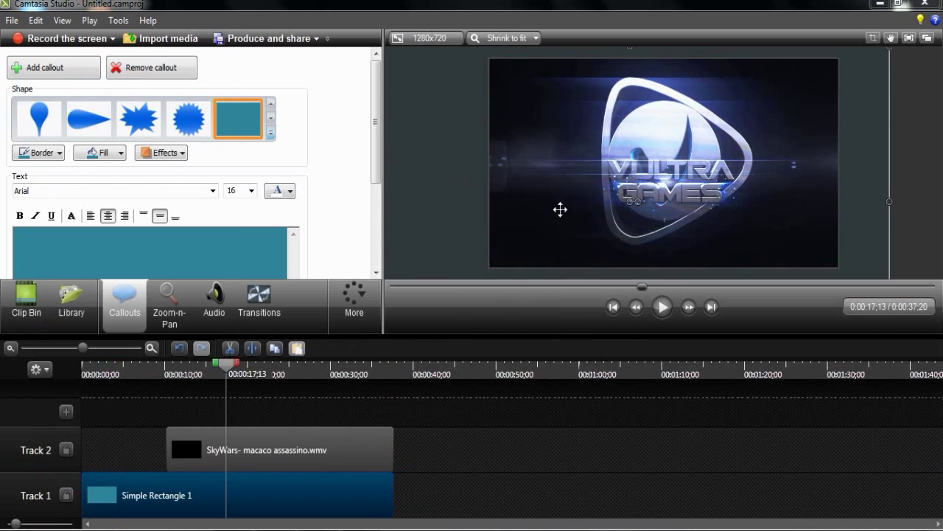
left_click(561, 208)
left_click_drag(492, 267, 731, 123)
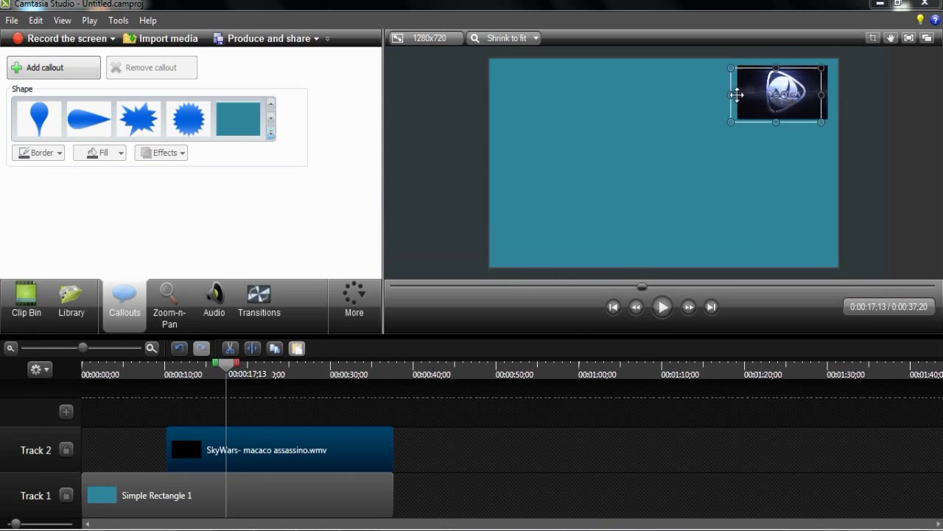
left_click_drag(742, 88, 498, 84)
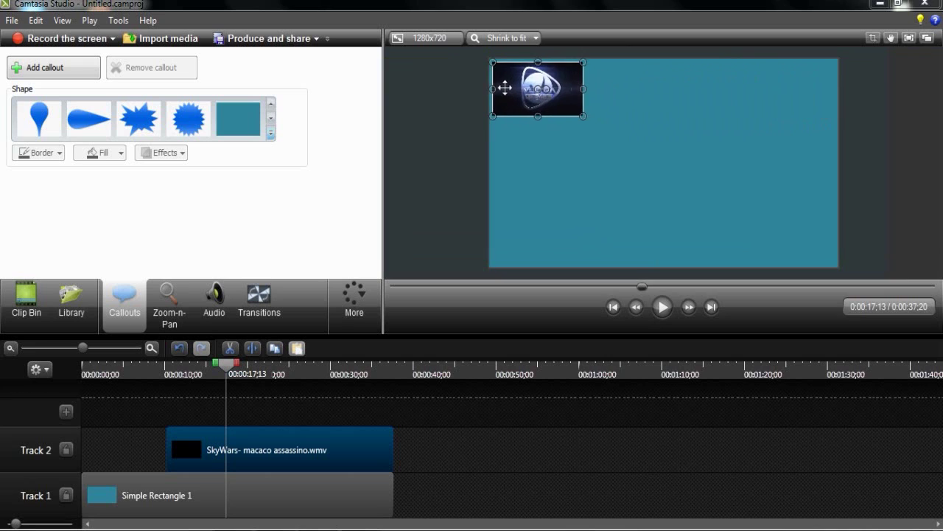
left_click_drag(583, 115, 600, 126)
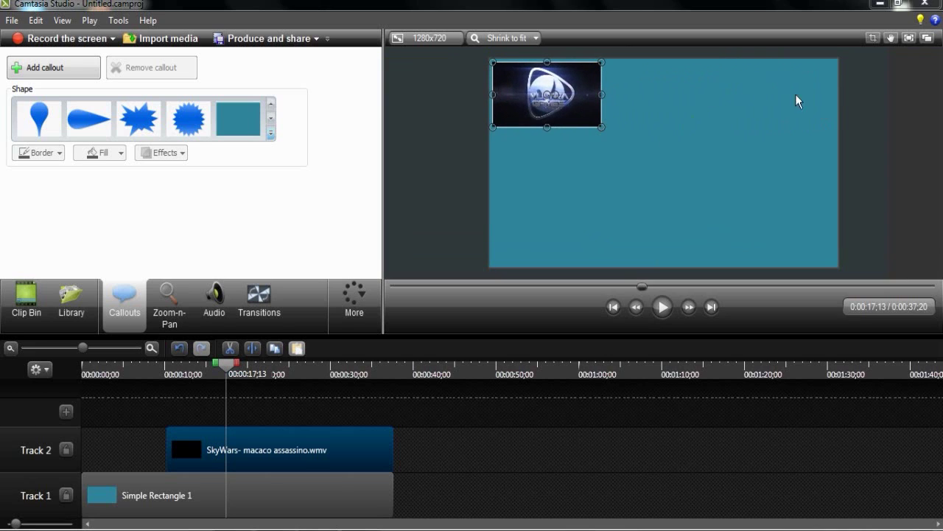
left_click(803, 75)
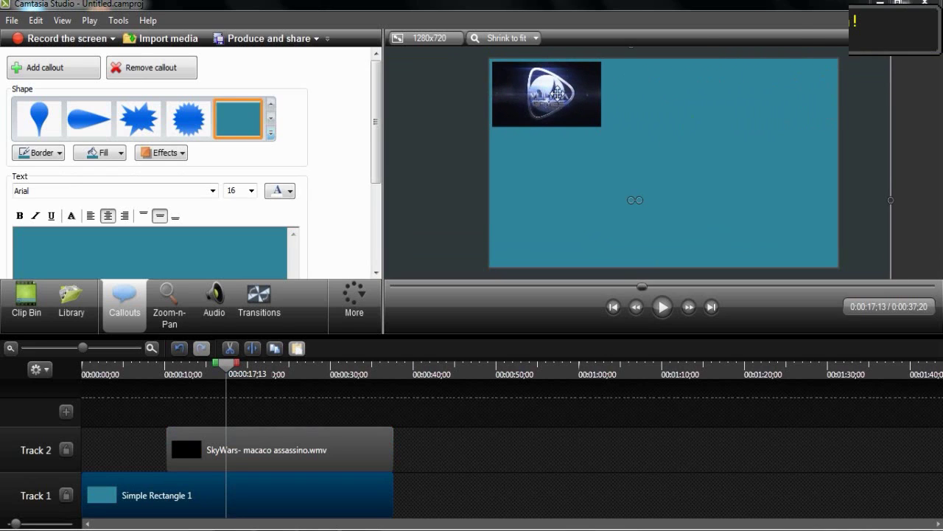
Step: Import the green frame images 12.png, 22.png and 32r.png into the project's media
left_click(162, 39)
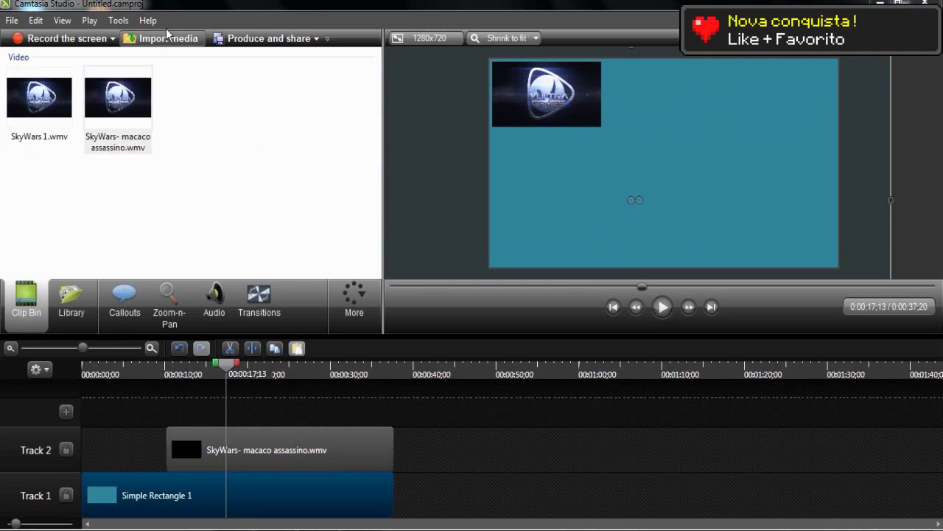
left_click(91, 28)
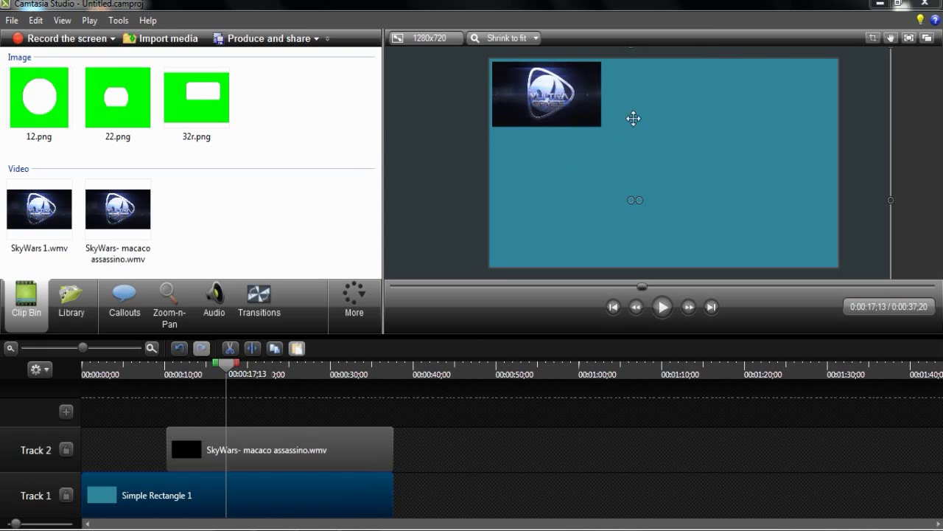
left_click(548, 107)
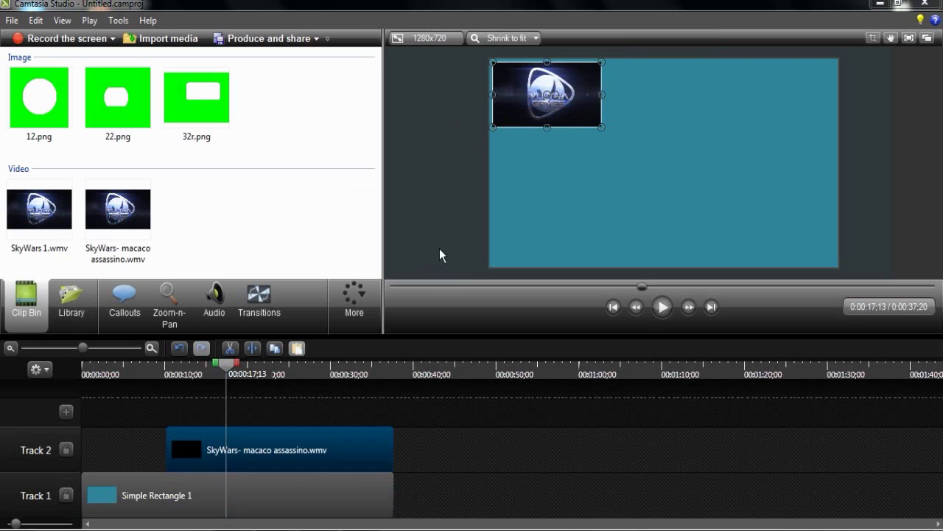
left_click(485, 207)
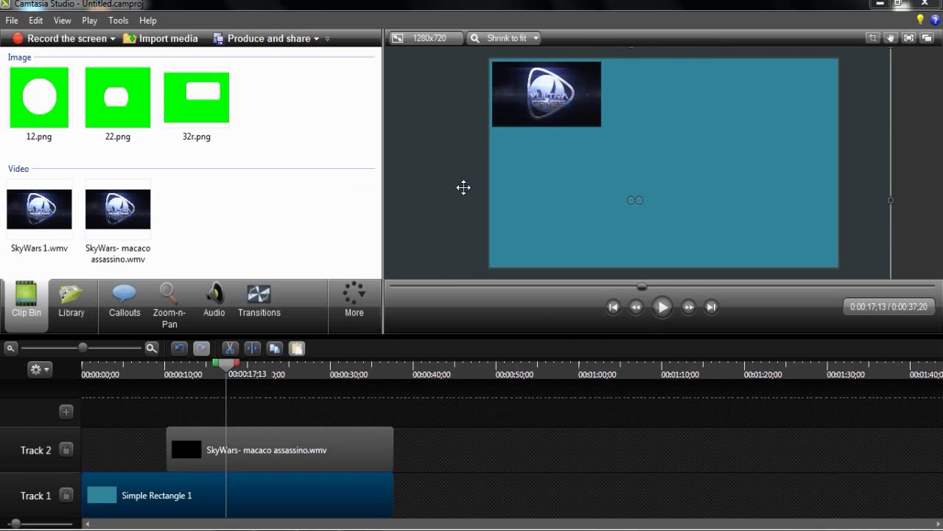
Step: Add 12.png on Track 3 at 0:00:10;07 with a duration of 0:00:27;13, matching the Track 2 clip
left_click(895, 125)
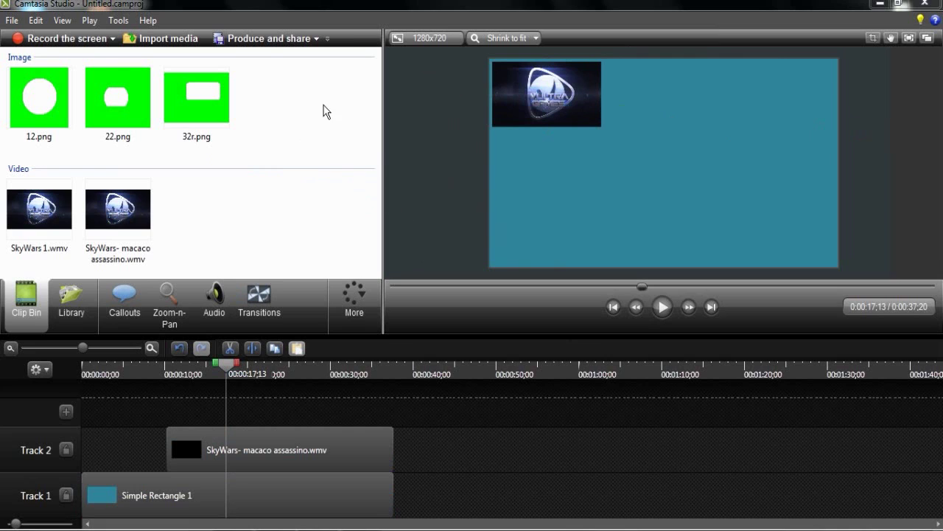
left_click_drag(339, 104, 25, 117)
mouse_move(291, 94)
left_mouse_down()
mouse_move(191, 118)
mouse_move(45, 116)
mouse_move(260, 122)
mouse_move(289, 110)
left_mouse_up()
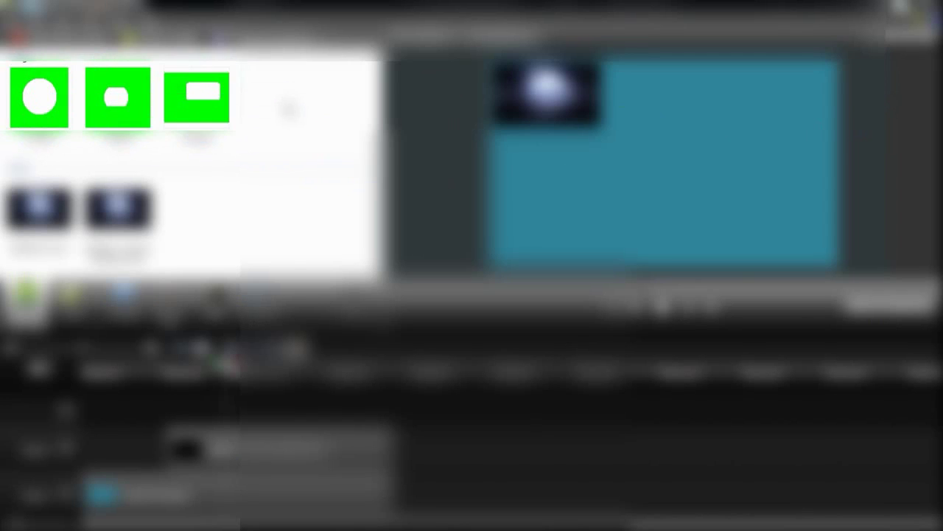
left_click(49, 110)
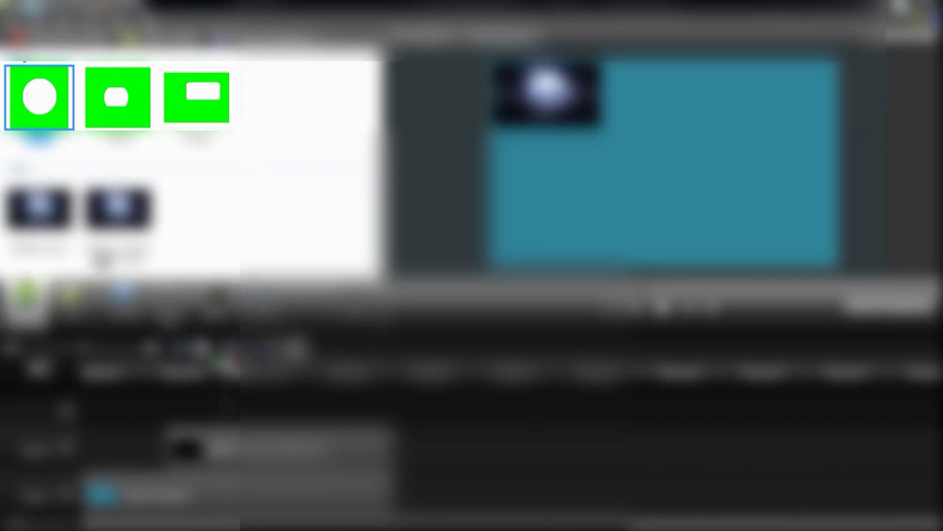
left_click_drag(97, 253, 393, 408)
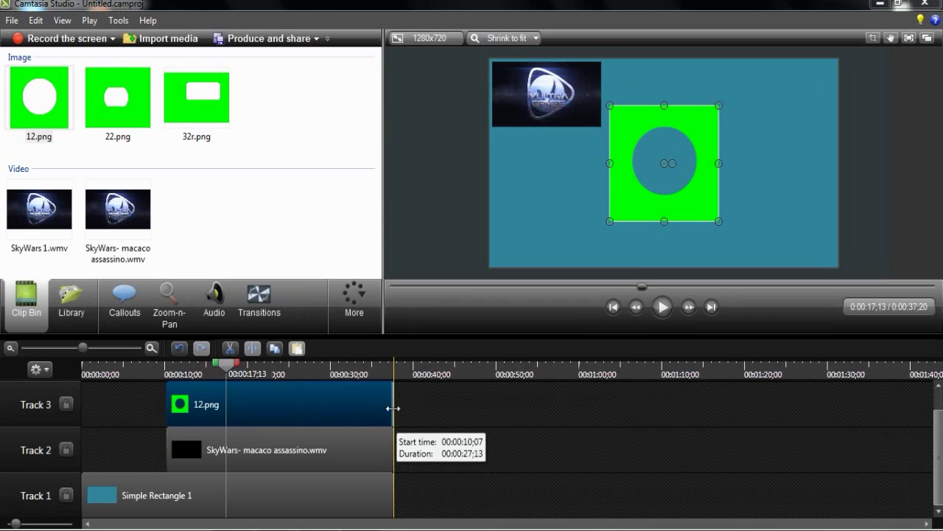
Step: Position 12.png on the canvas so its round opening sits centred over the small video in the upper-left corner
left_click_drag(663, 172, 545, 106)
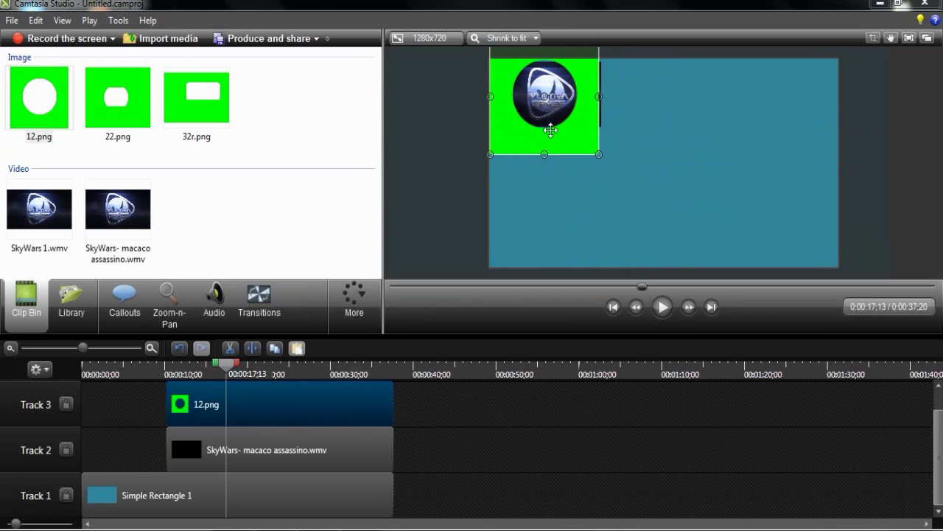
left_click_drag(544, 120, 552, 127)
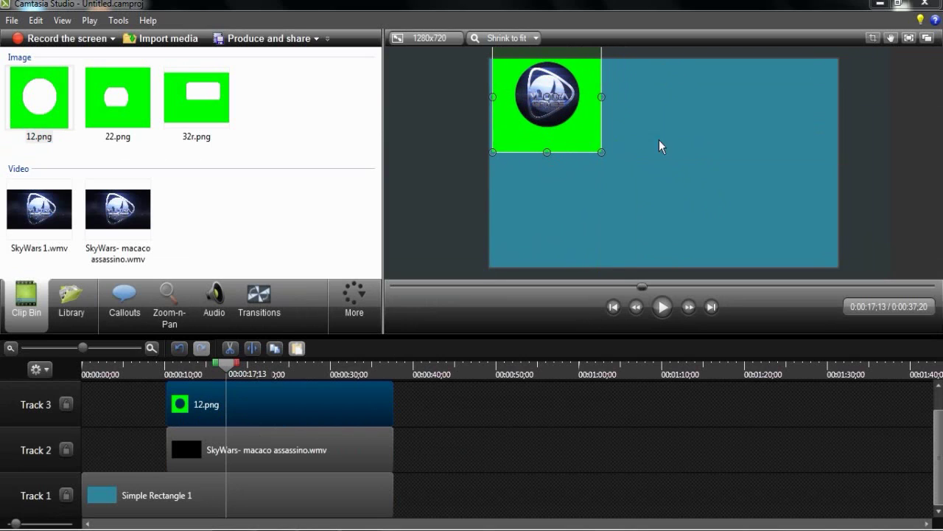
left_click(872, 144)
left_click(918, 148)
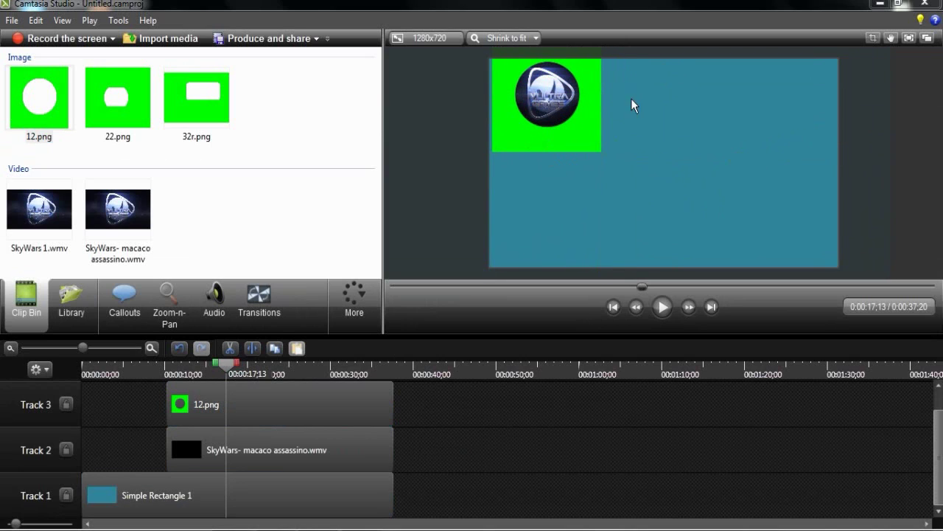
left_click(584, 139)
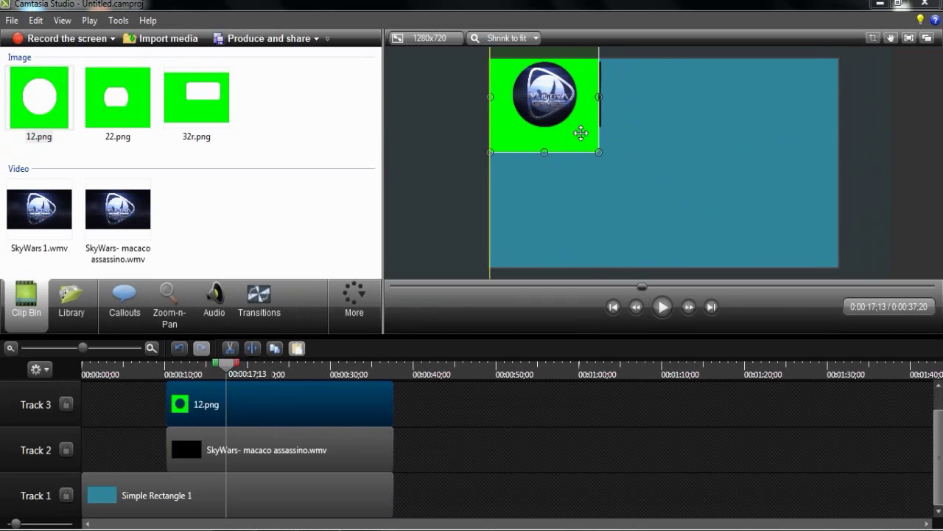
left_click(835, 147)
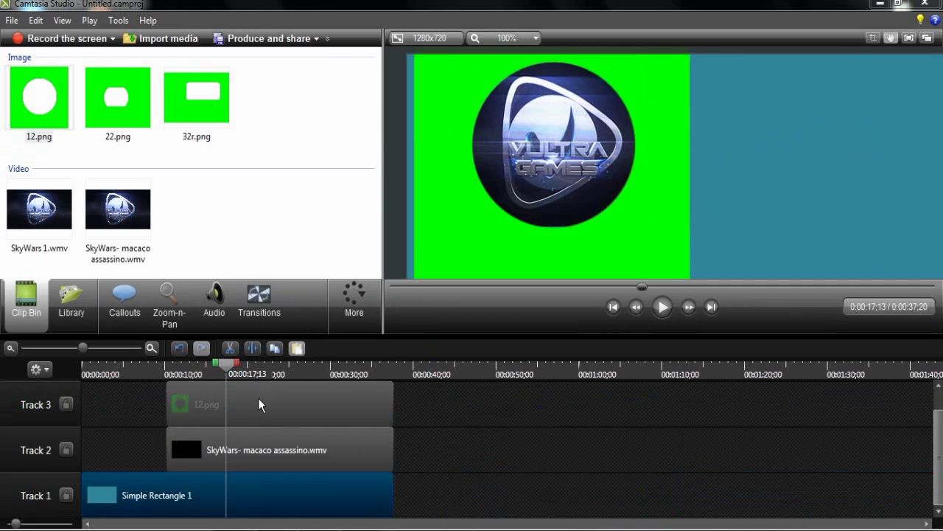
Step: Preview the circular framing of the video at 0:00:24;15 and 0:00:29;05
left_click(284, 363)
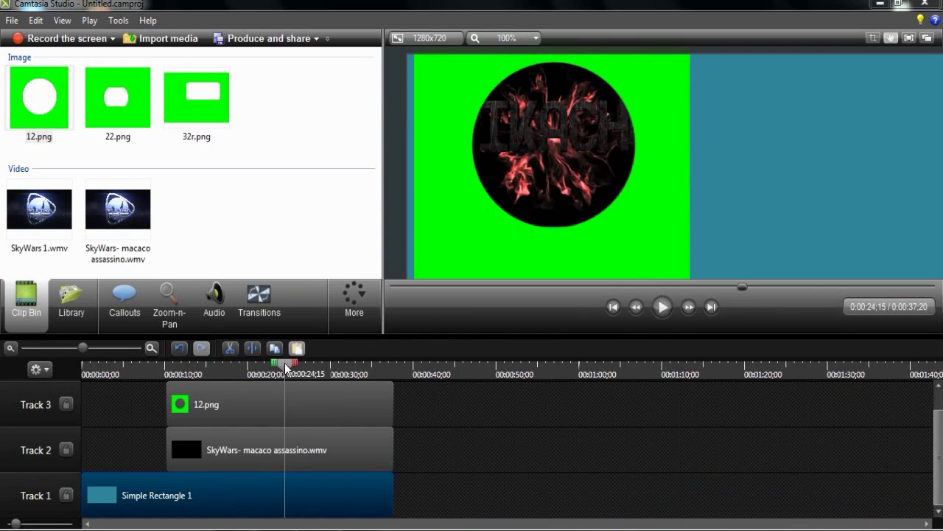
left_click(326, 369)
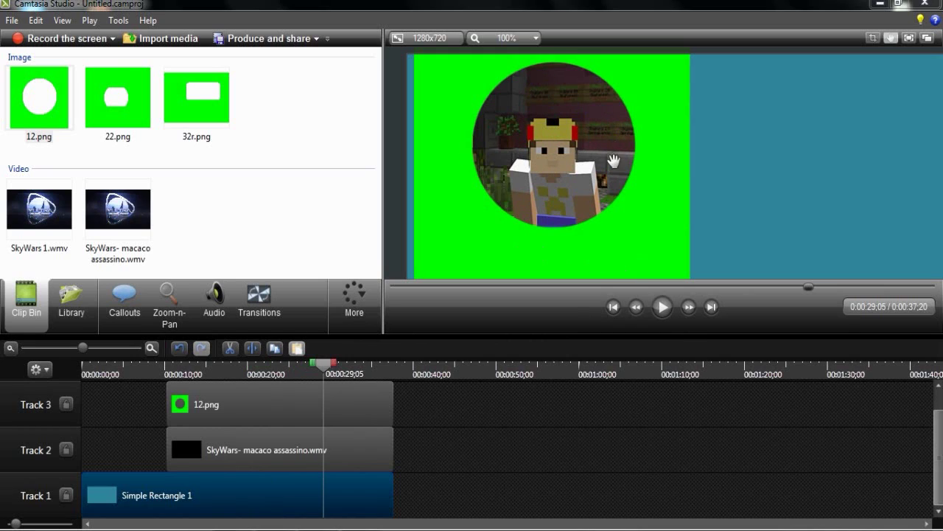
Step: Replace 12.png on Track 3 with 32r.png and extend it to the end of the Track 2 clip
left_click_drag(196, 96, 391, 404)
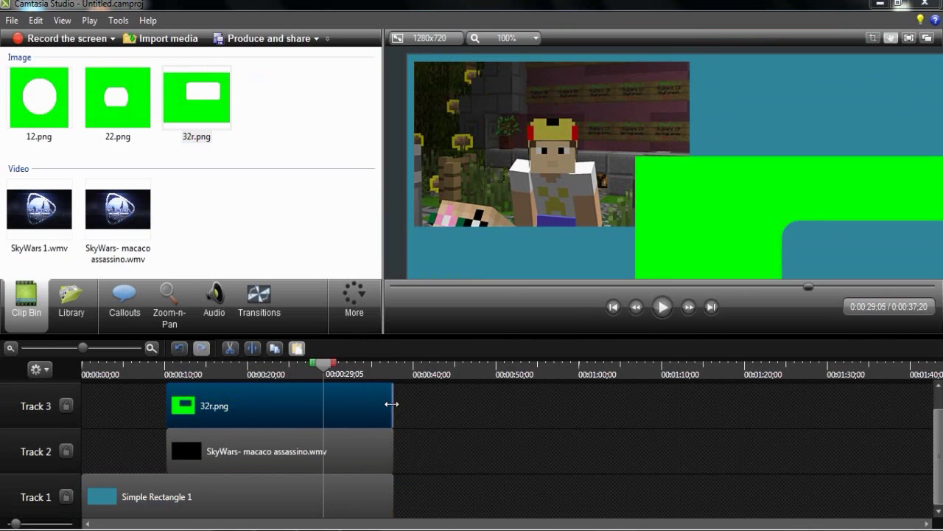
left_click_drag(751, 229, 654, 178)
key("ctrl+z")
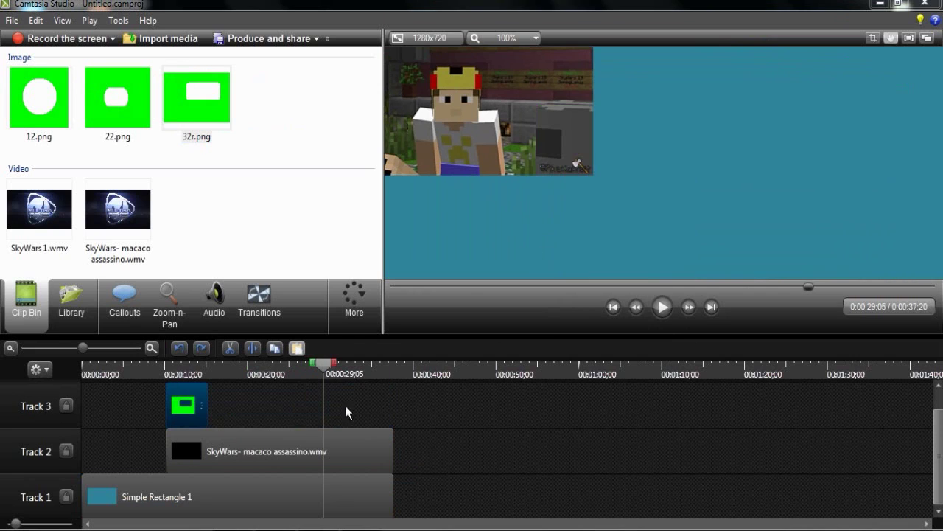
left_click_drag(209, 405, 393, 403)
Step: Move 32r.png on the canvas so its rounded rectangular opening frames the small video
left_click_drag(757, 144, 366, 45)
scroll(507, 73, "down", 4)
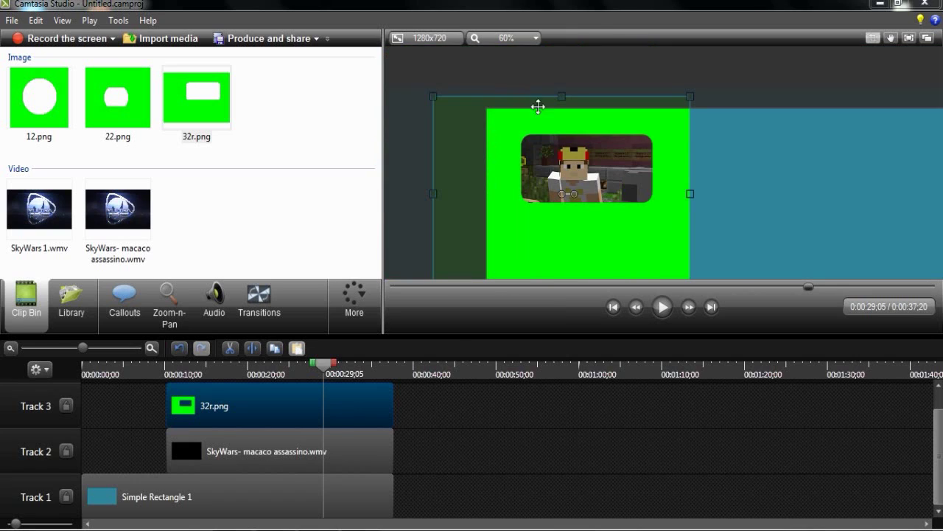
left_click_drag(619, 207, 608, 213)
left_click_drag(609, 217, 611, 217)
mouse_move(612, 164)
left_mouse_down()
mouse_move(619, 173)
mouse_move(613, 163)
left_mouse_up()
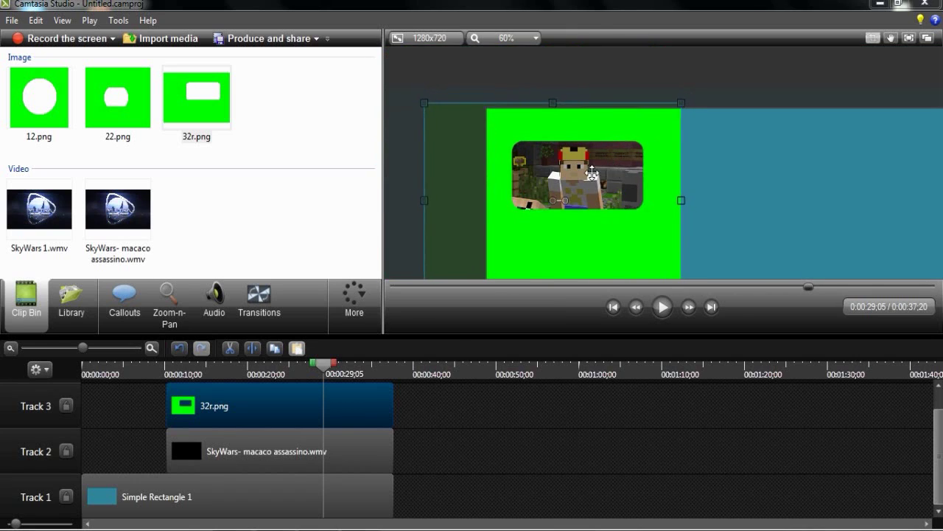
Step: Replace 32r.png on Track 3 with 22.png, matching the Track 2 clip's length and placed over the small video
key("Delete")
left_click_drag(151, 120, 184, 410)
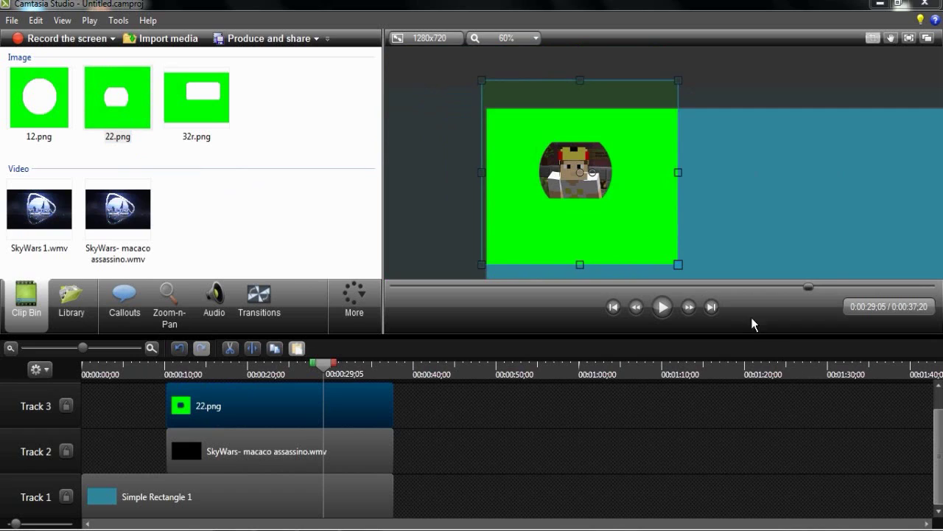
Step: Try to resize and reposition 22.png so it fully covers the small video around its opening
left_click_drag(676, 256, 626, 216)
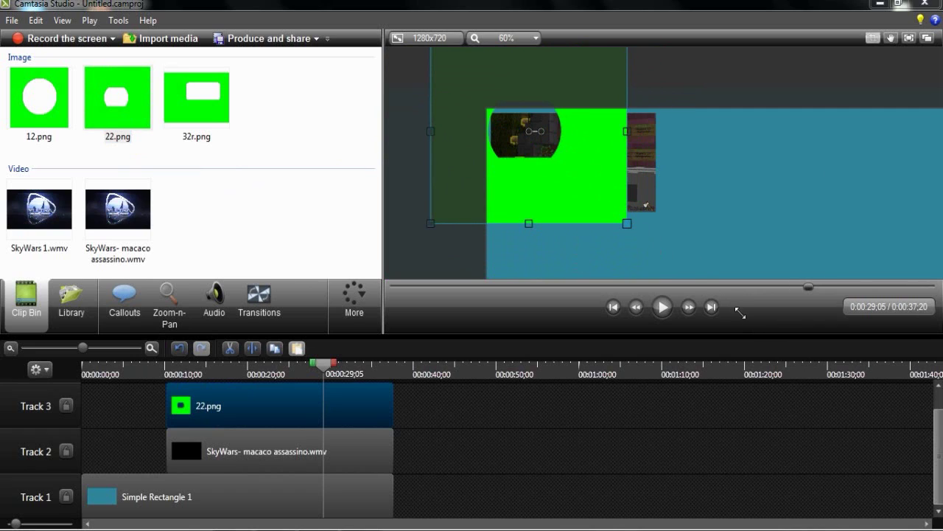
left_click(633, 226)
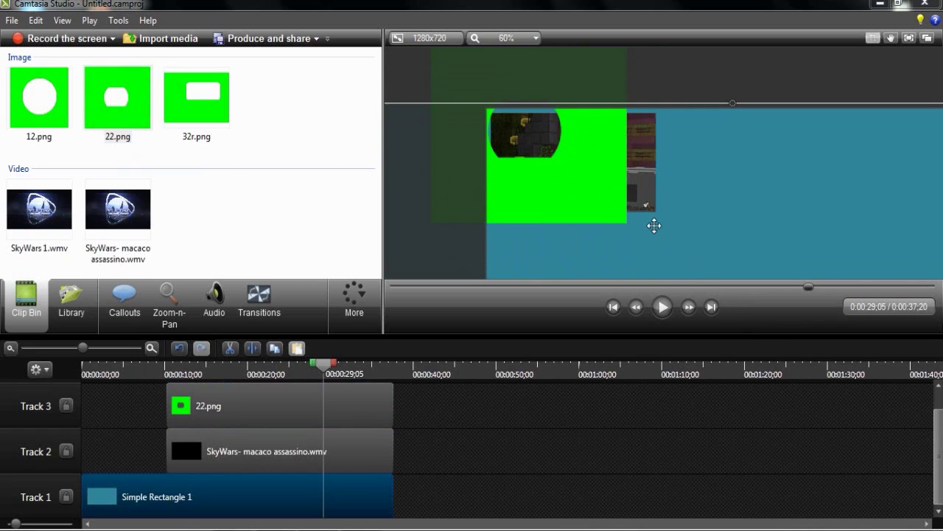
left_click(580, 169)
key("c")
left_click(627, 224)
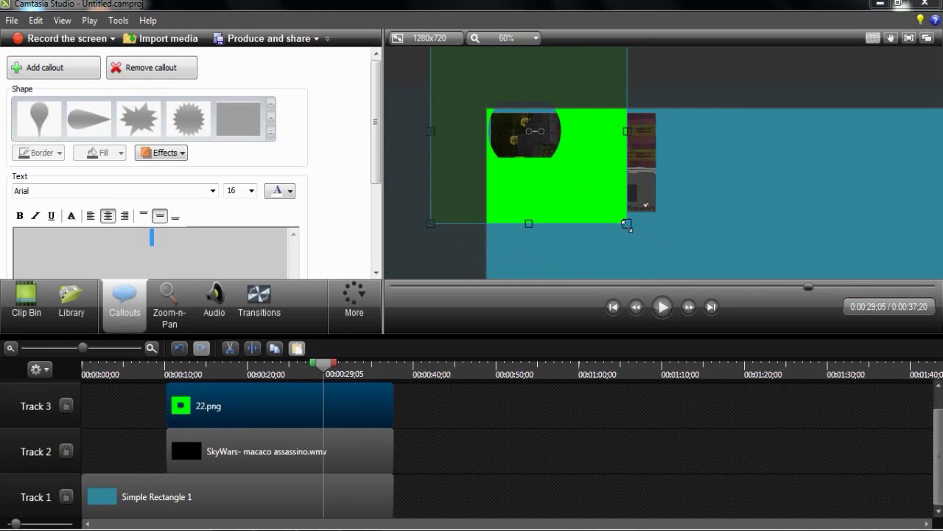
scroll(587, 183, "down", 1)
scroll(606, 192, "down", 3)
scroll(636, 211, "up", 5)
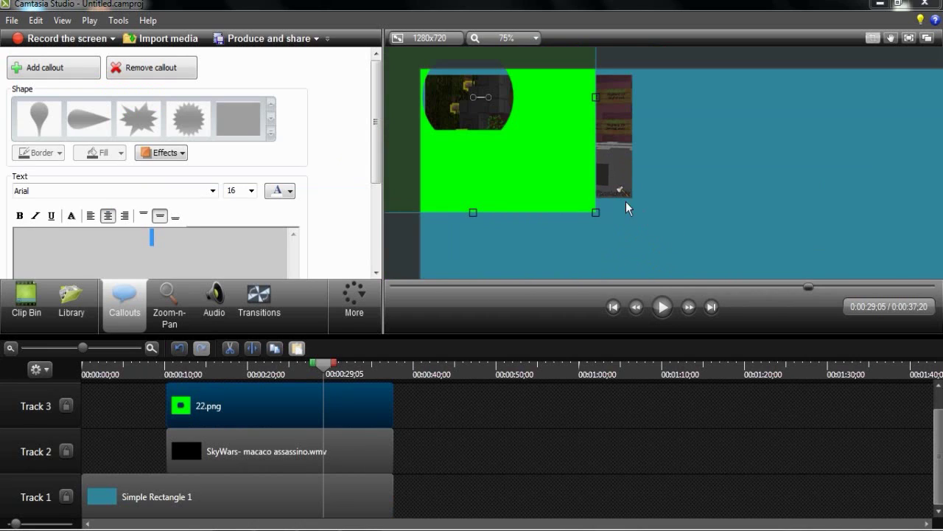
left_click_drag(681, 266, 730, 289)
left_click_drag(509, 137, 496, 56)
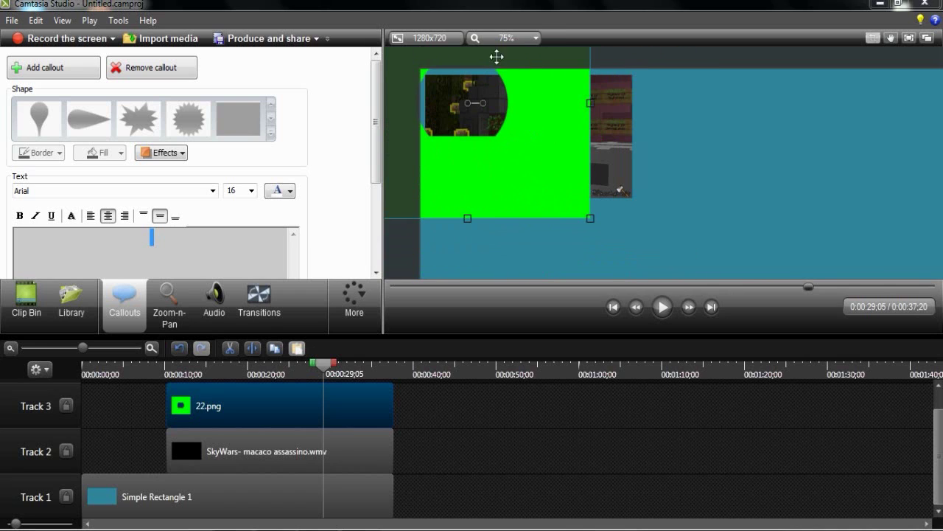
left_click(926, 38)
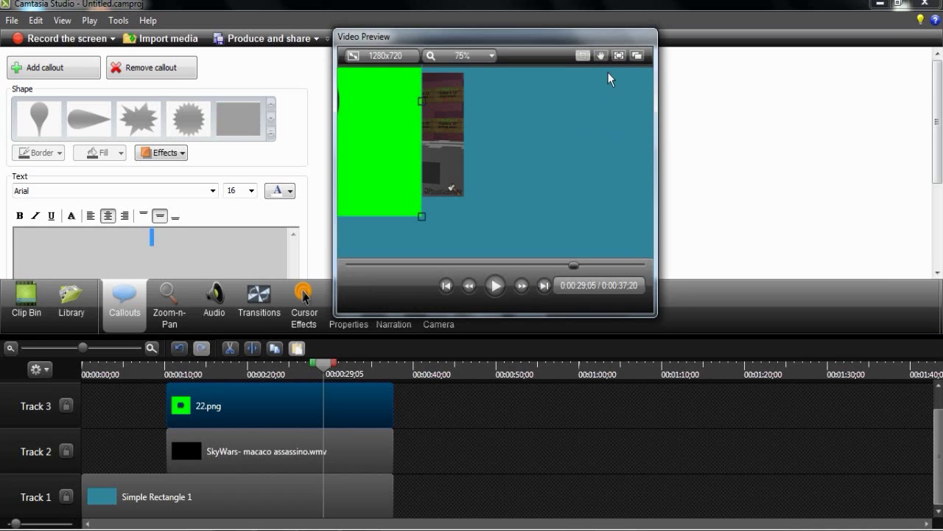
left_click(642, 56)
left_click_drag(483, 174, 492, 202)
Step: Replace 22.png on Track 3 with 12.png, running from the start to the end of the Track 2 clip
key("Delete")
left_click(26, 303)
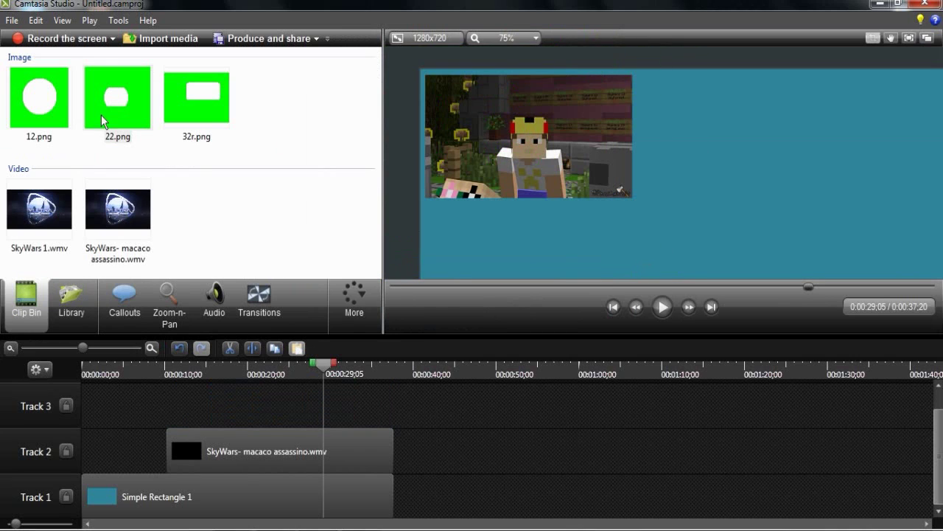
left_click_drag(40, 100, 393, 405)
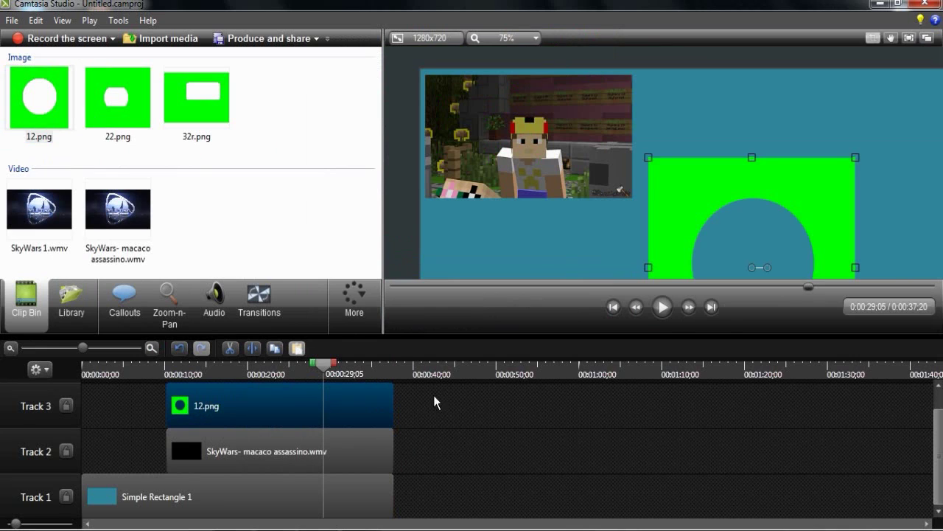
Step: Align 12.png over the small video so its round opening shows the video's centre and its green covers the edges
left_click_drag(721, 221, 488, 84)
left_click_drag(563, 100, 562, 104)
left_click_drag(583, 135, 585, 132)
left_click(653, 77)
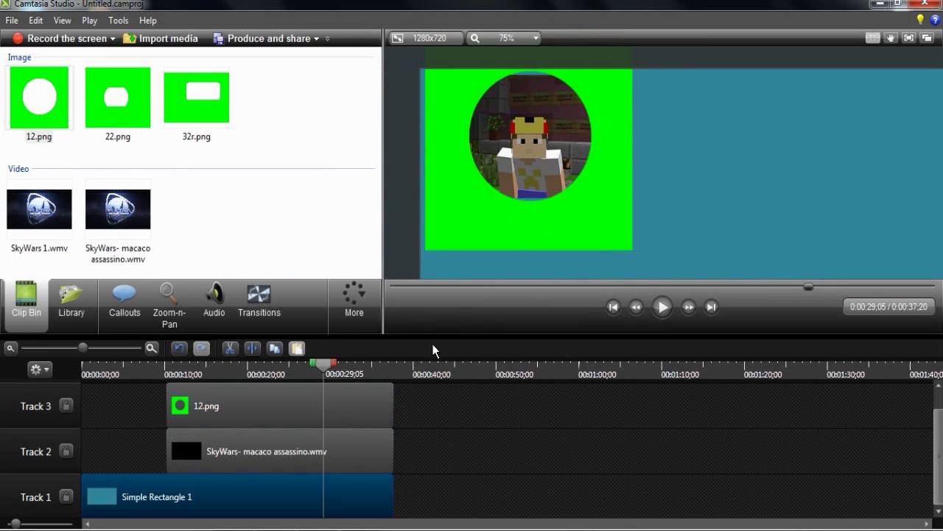
Step: Set the canvas preview to Shrink to fit and open the Track 1 rectangle callout's properties
scroll(621, 233, "down", 4)
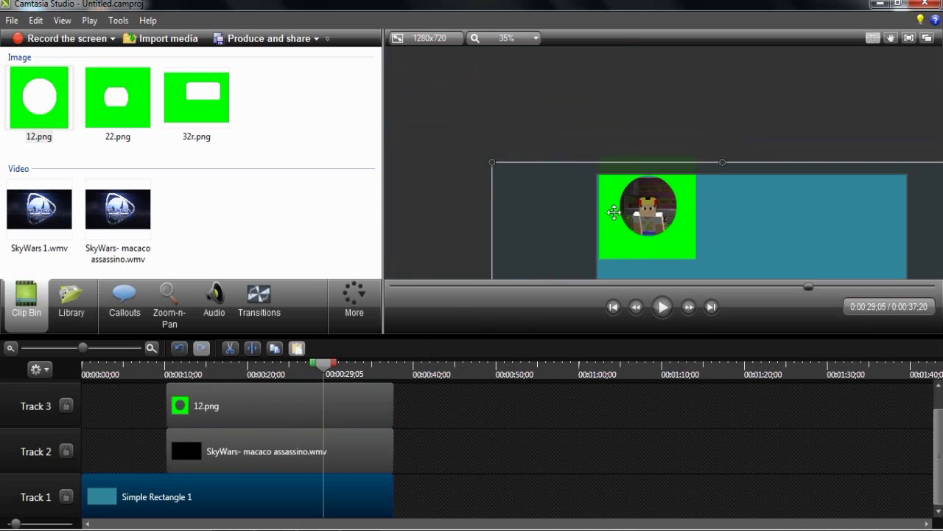
left_click(499, 42)
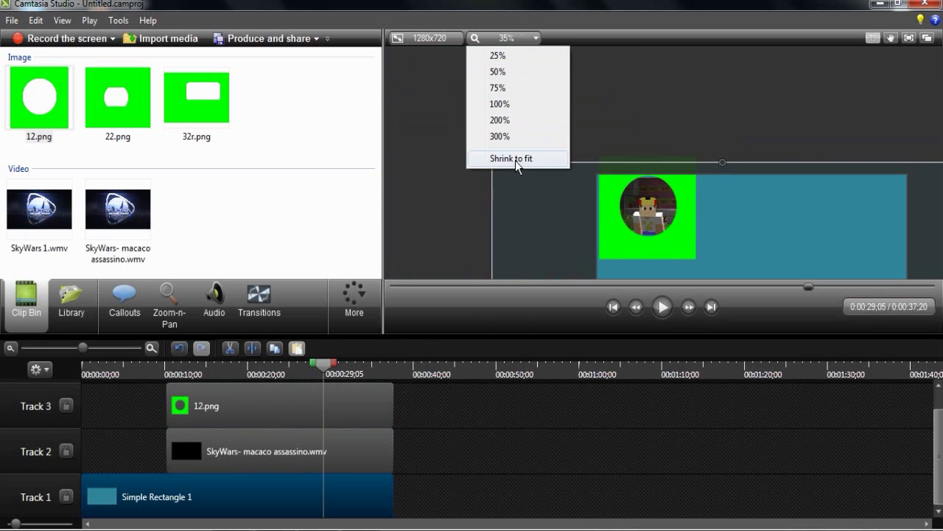
left_click(515, 160)
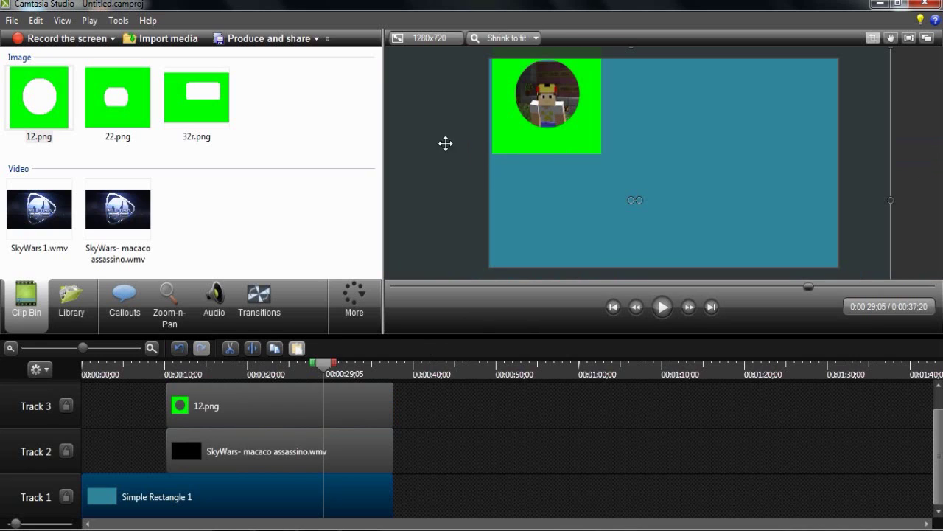
double_click(173, 500)
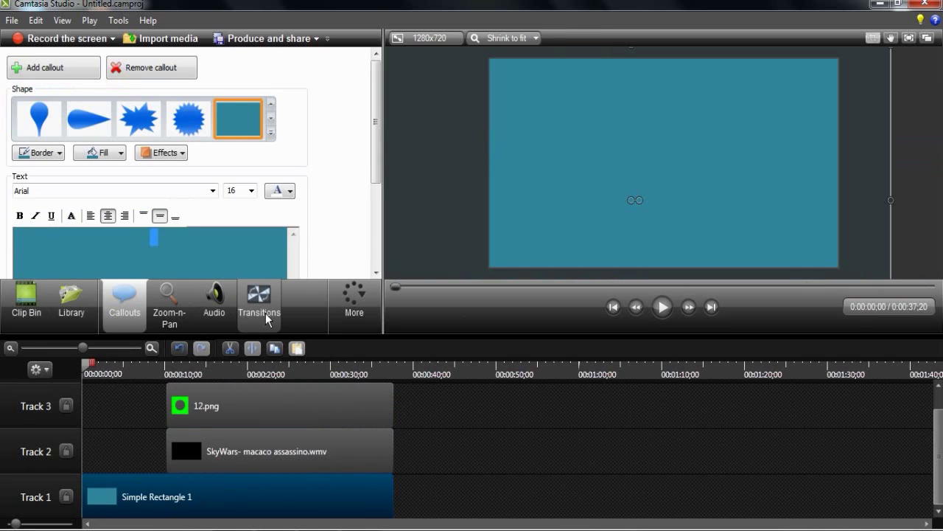
left_click(108, 160)
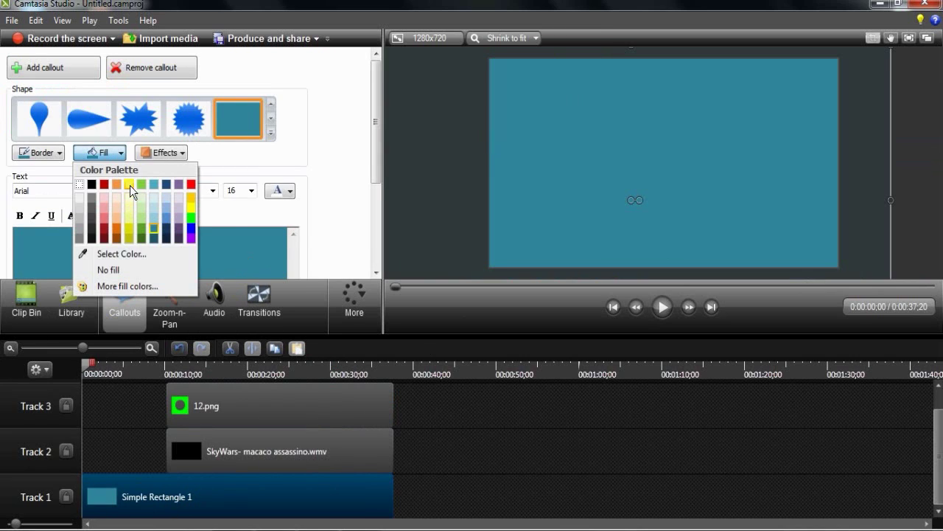
left_click(107, 270)
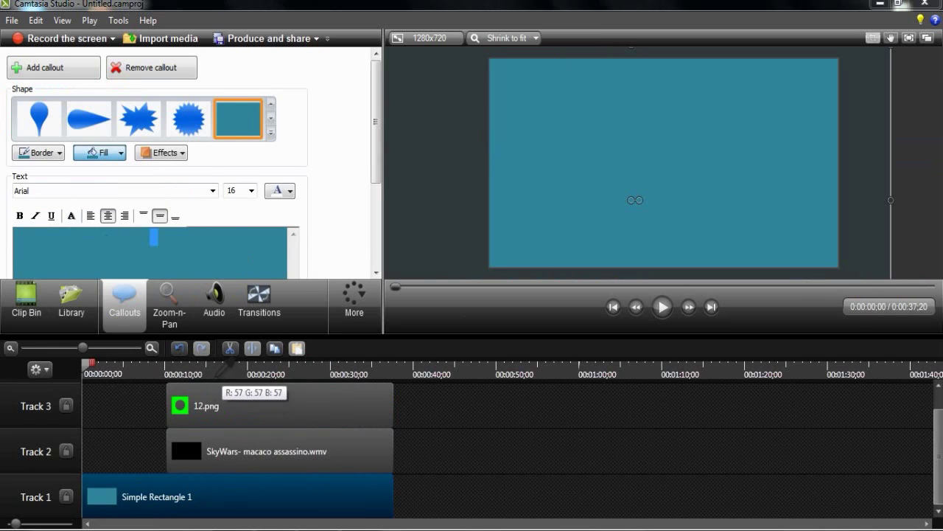
left_click(149, 368)
Step: At 0:00:17;15, fill the Track 1 rectangle callout with the green sampled from the 12.png frame on the canvas
left_click(227, 375)
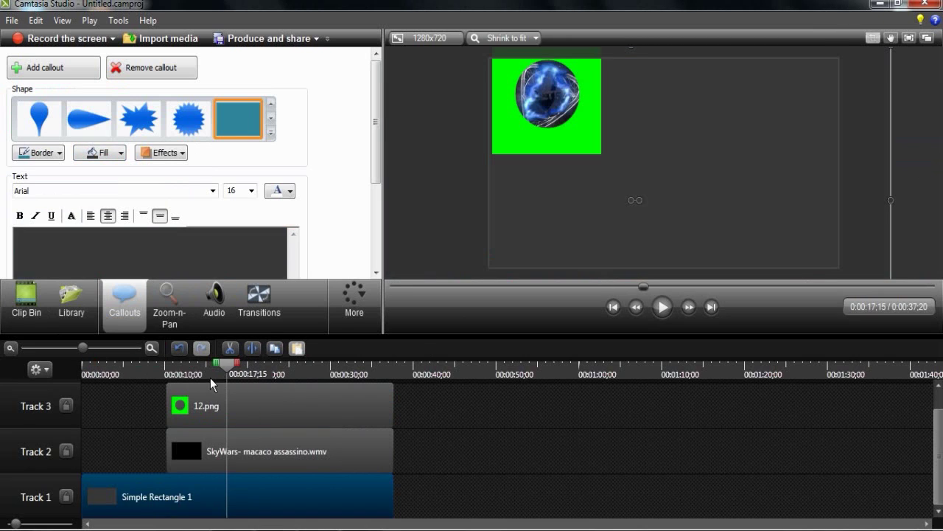
left_click(104, 154)
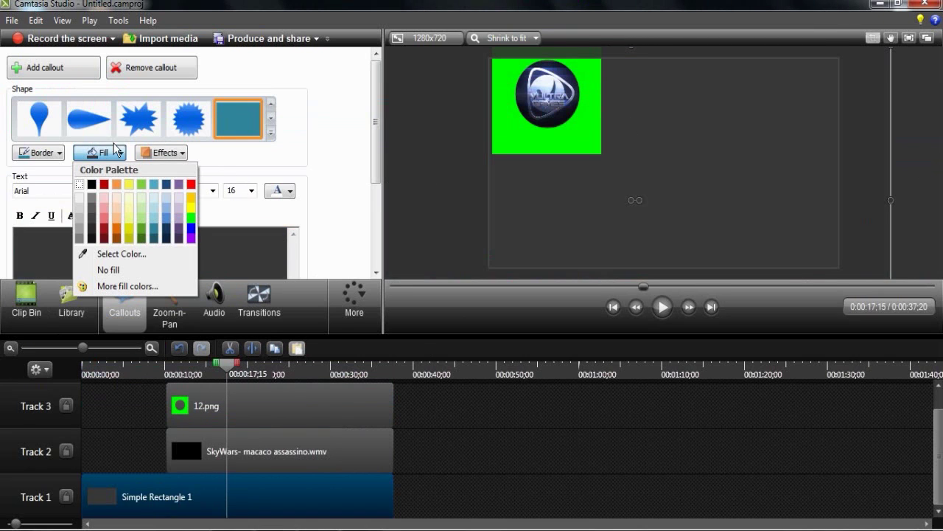
left_click(109, 253)
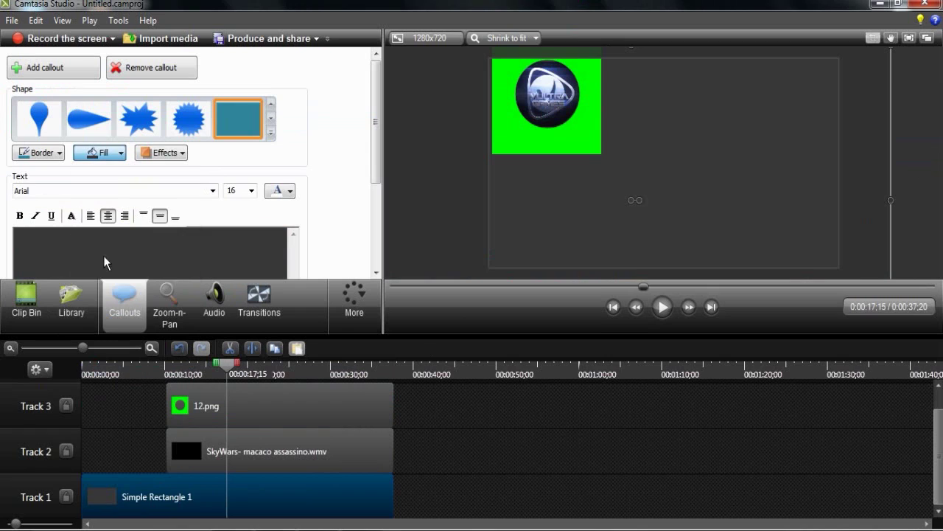
left_click(549, 144)
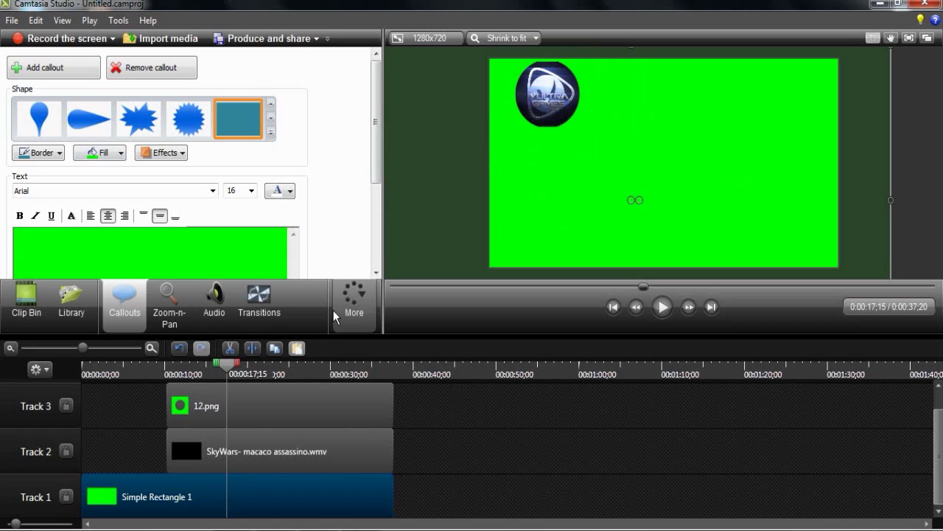
Step: Split the Track 1 rectangle callout at 0:00:10;07 and delete the part before the other clips begin
left_click(167, 365)
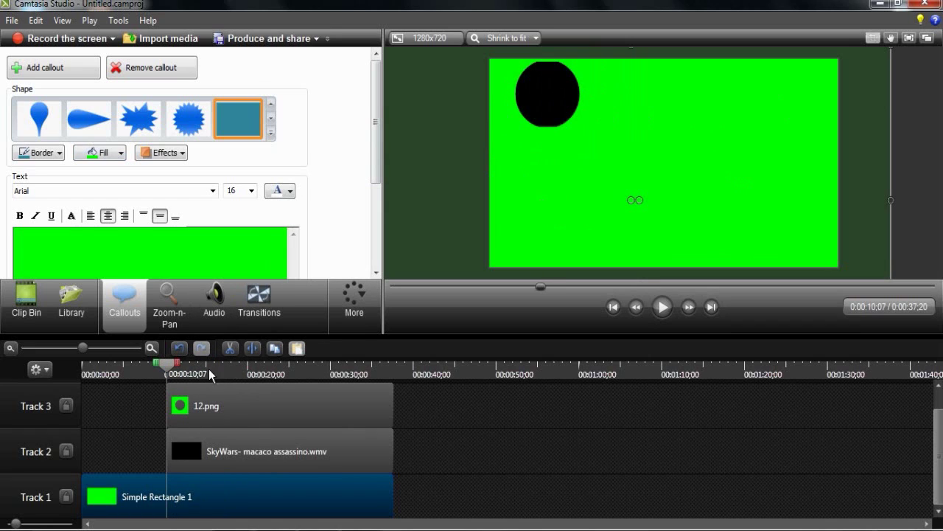
left_click(252, 348)
left_click(136, 490)
key("Delete")
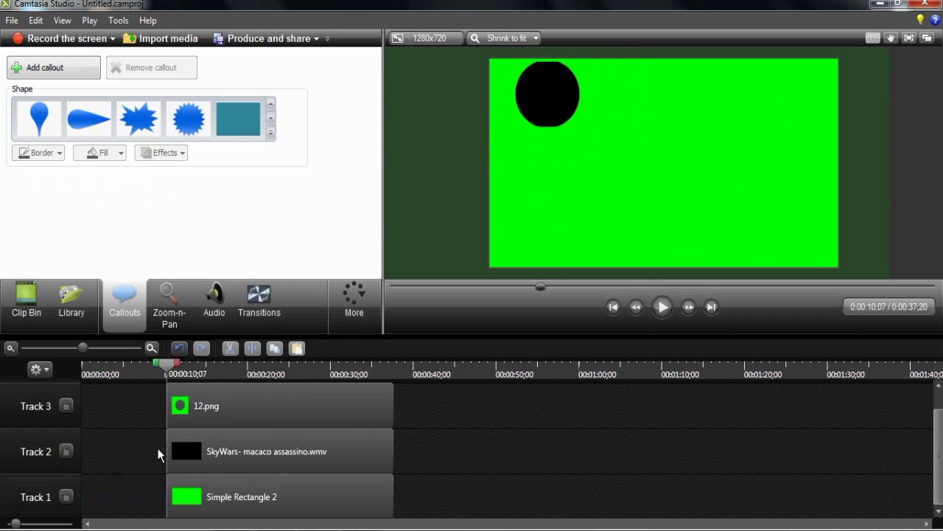
Step: Move all clips on the three tracks together to the start of the timeline
key("ctrl+a")
left_click_drag(267, 497, 181, 498)
left_click(374, 465)
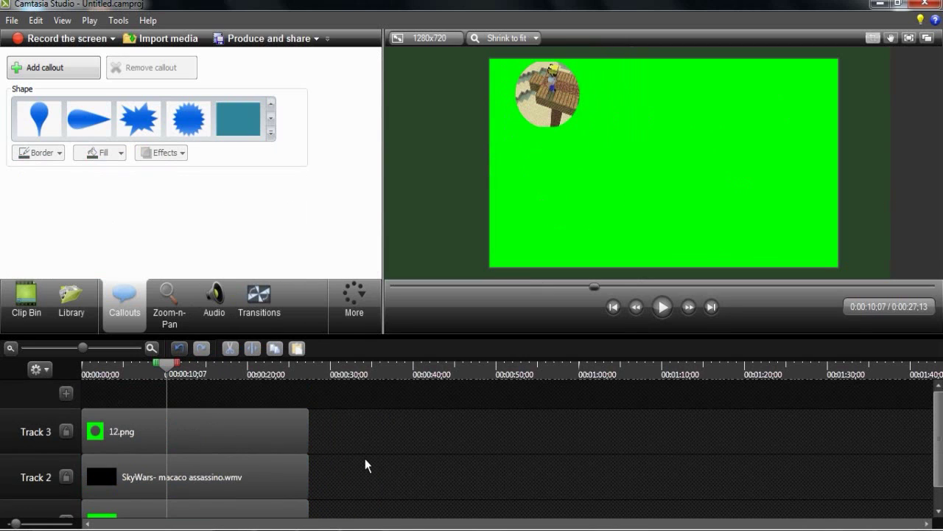
scroll(347, 430, "down", 1)
scroll(297, 458, "up", 1)
Step: Start producing the video with custom production settings in WMV - Windows Media video format
left_click(251, 38)
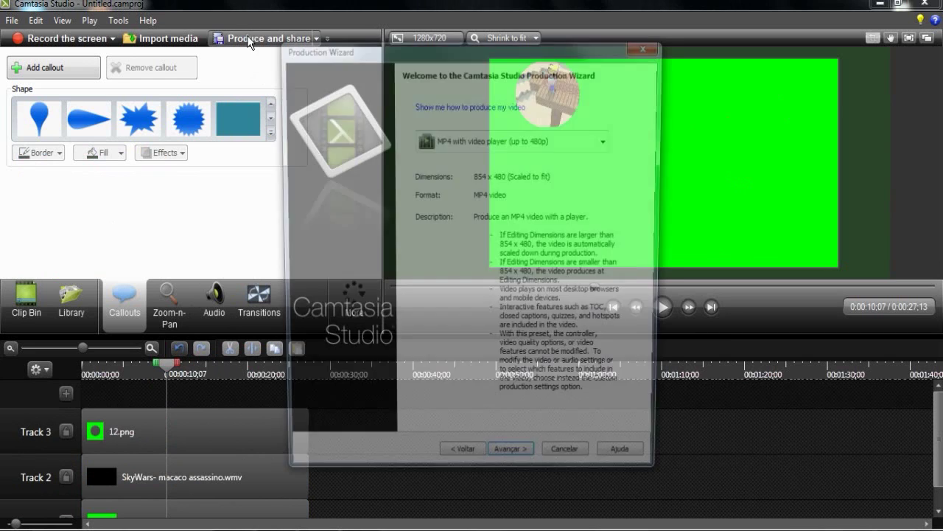
left_click(472, 141)
left_click(486, 316)
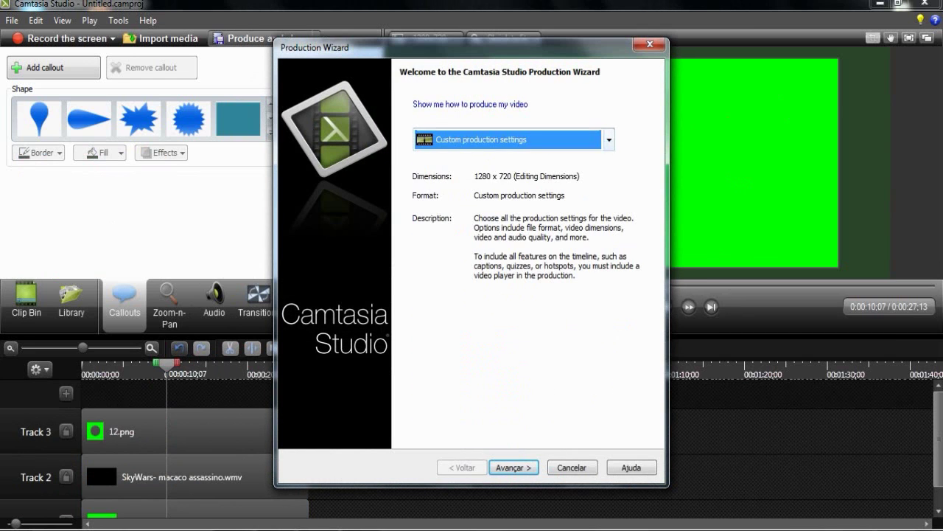
left_click(514, 467)
left_click(377, 185)
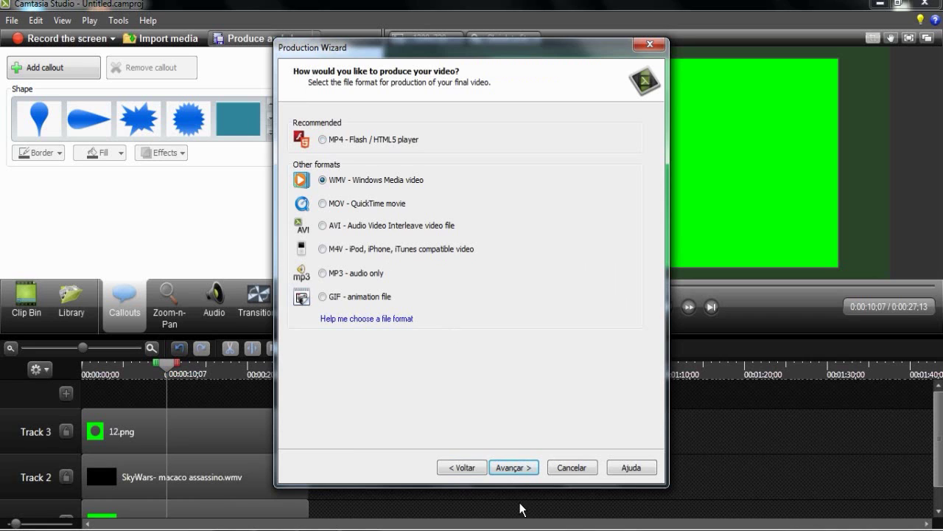
Step: Keep the remaining production options, name the production asdasda, produce it to the desktop and close the results
left_click(514, 467)
left_click(514, 467)
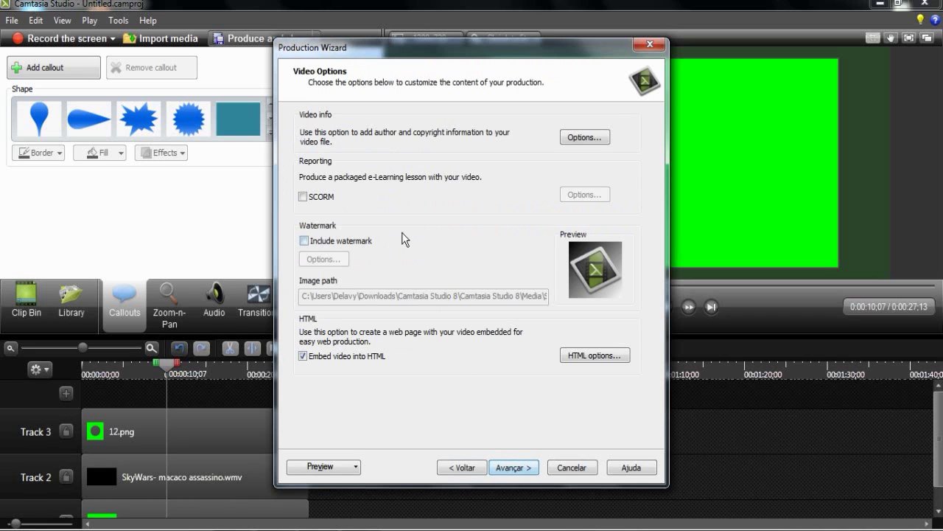
left_click(522, 468)
type("asdasda")
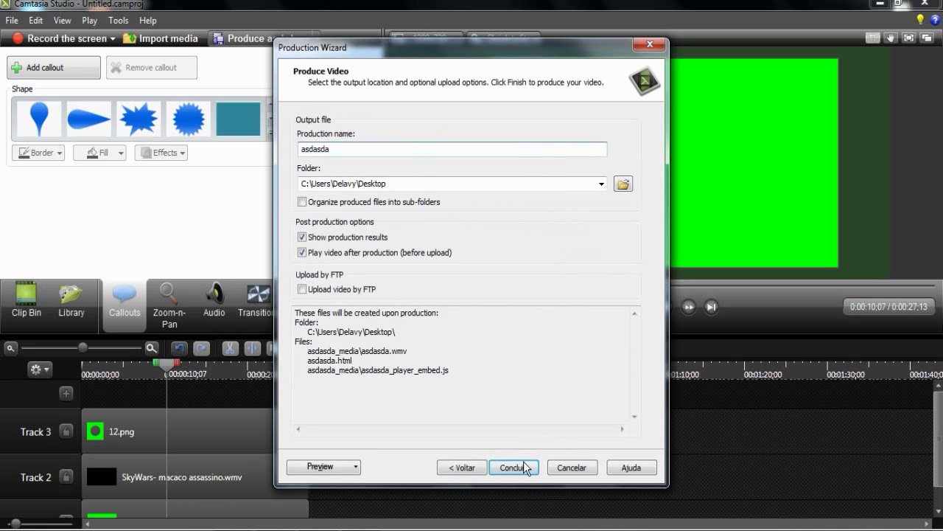
left_click(514, 468)
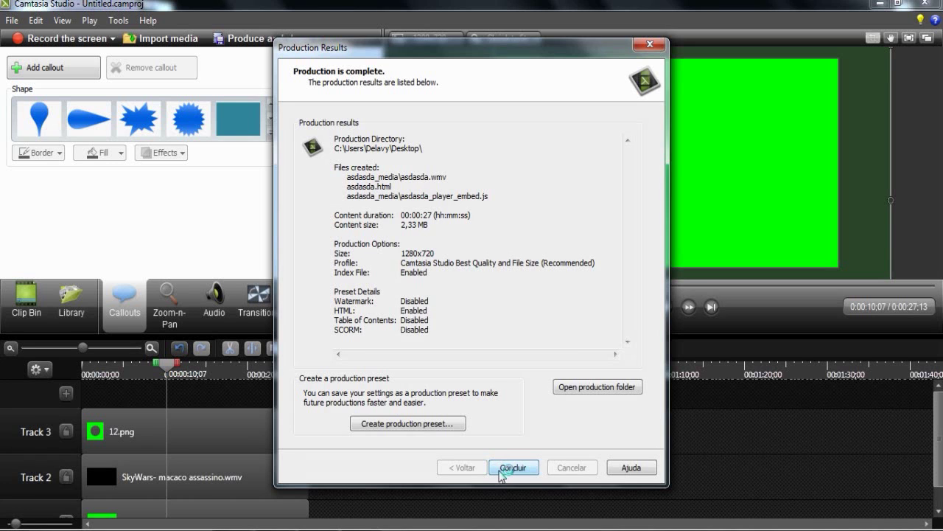
left_click(501, 472)
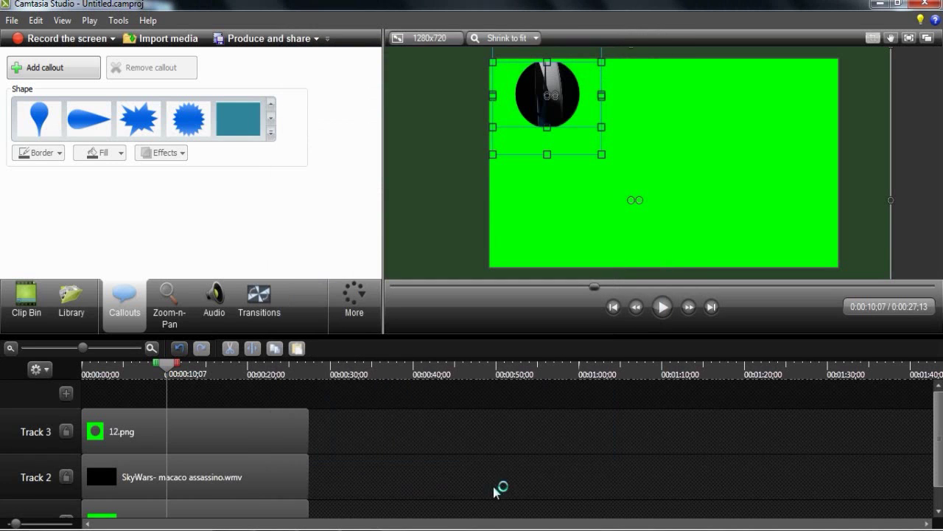
Step: Delete all clips from the timeline and import asdasda.wmv from the desktop's asdasda_media folder
left_click_drag(364, 396, 311, 510)
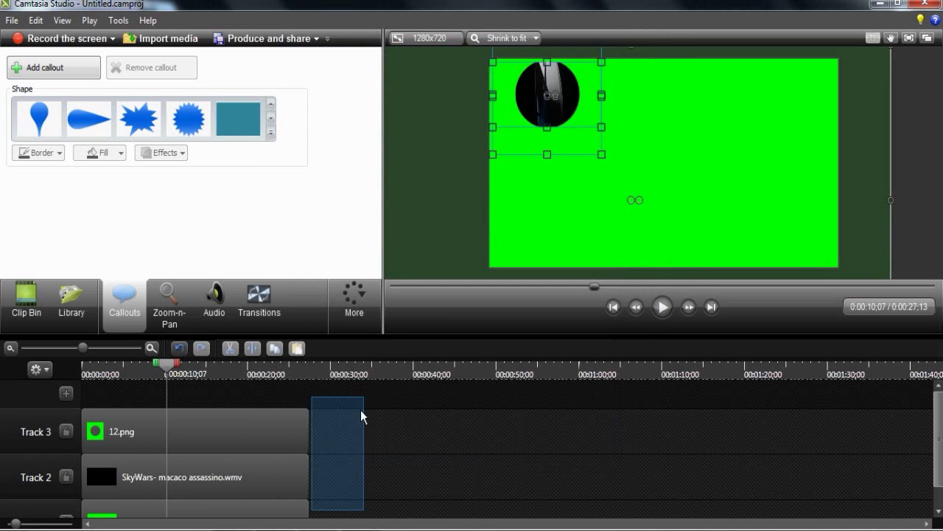
key("Delete")
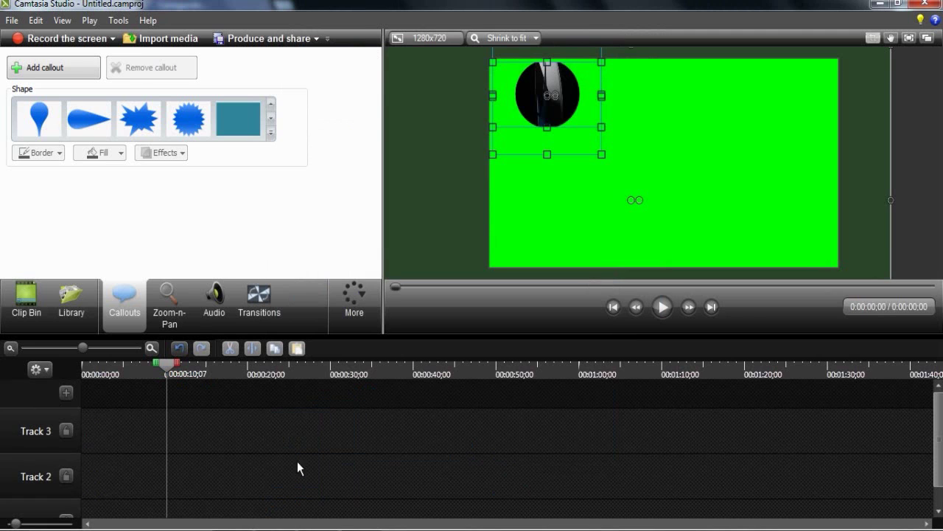
left_click(163, 37)
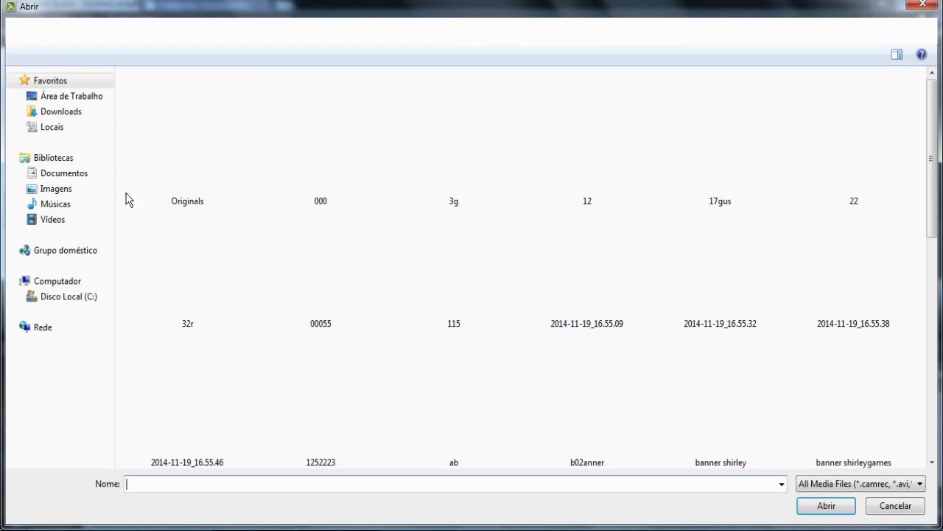
left_click(74, 96)
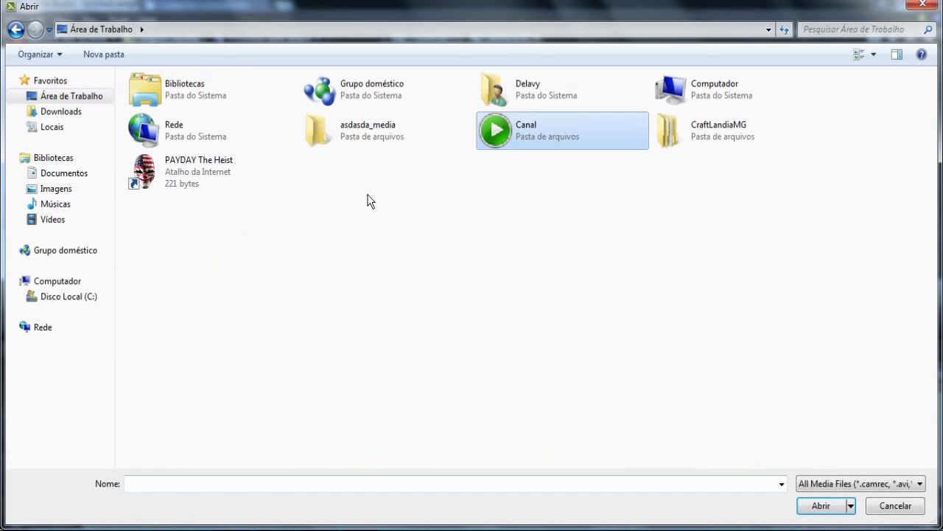
double_click(340, 138)
double_click(180, 114)
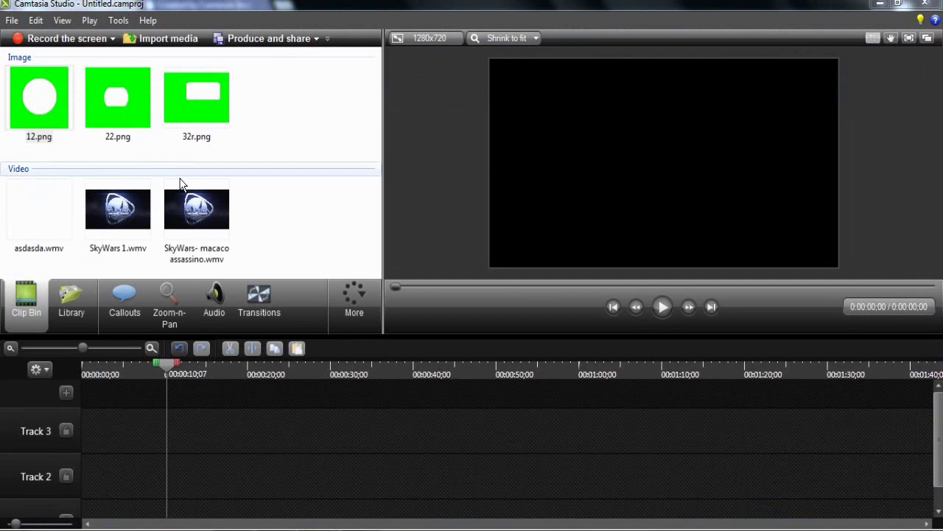
Step: Place asdasda.wmv at the start of Track 2, above SkyWars- macaco assassino.wmv on Track 1
left_click_drag(17, 205, 153, 463)
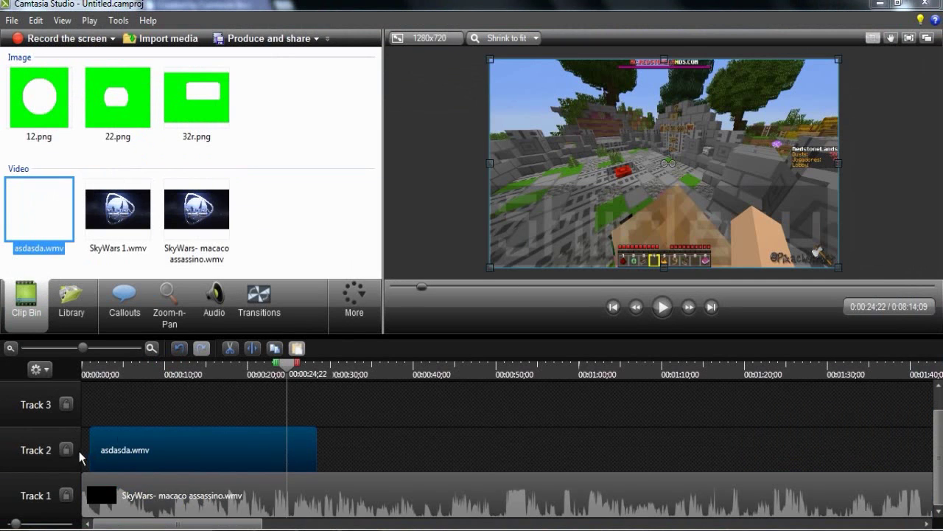
mouse_move(81, 457)
left_mouse_down()
mouse_move(179, 410)
mouse_move(190, 421)
mouse_move(179, 438)
mouse_move(98, 462)
left_mouse_up()
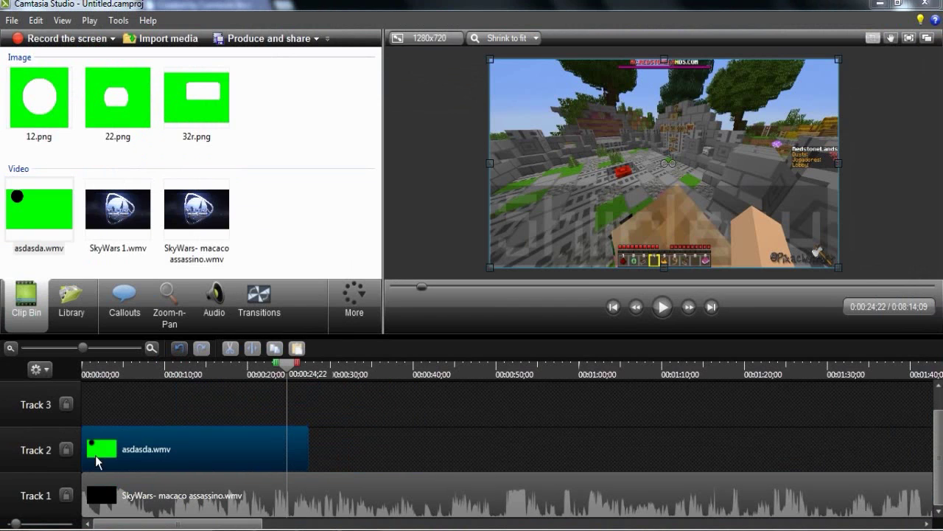
Step: Split the SkyWars clip on Track 1 at the end of asdasda.wmv, 0:00:27;12, and delete the remainder
left_click_drag(288, 373, 309, 374)
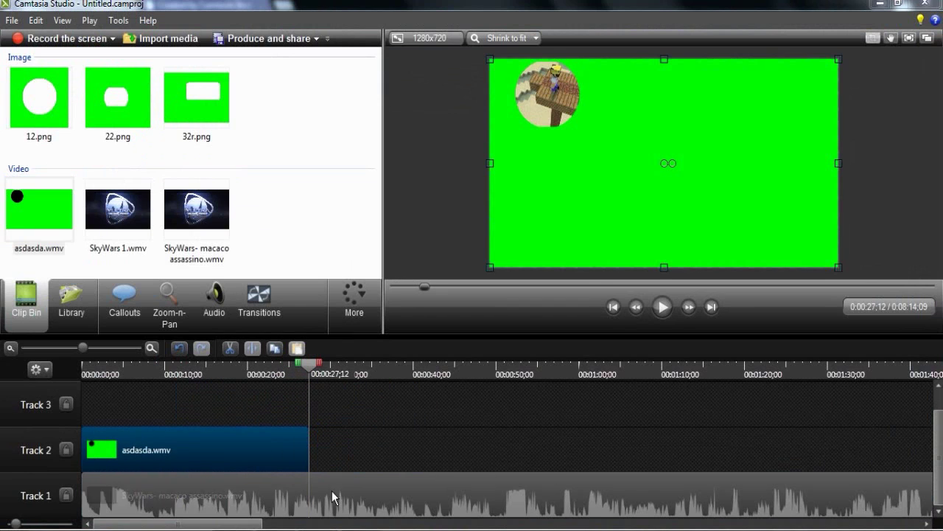
left_click(332, 497)
left_click(252, 348)
key("Delete")
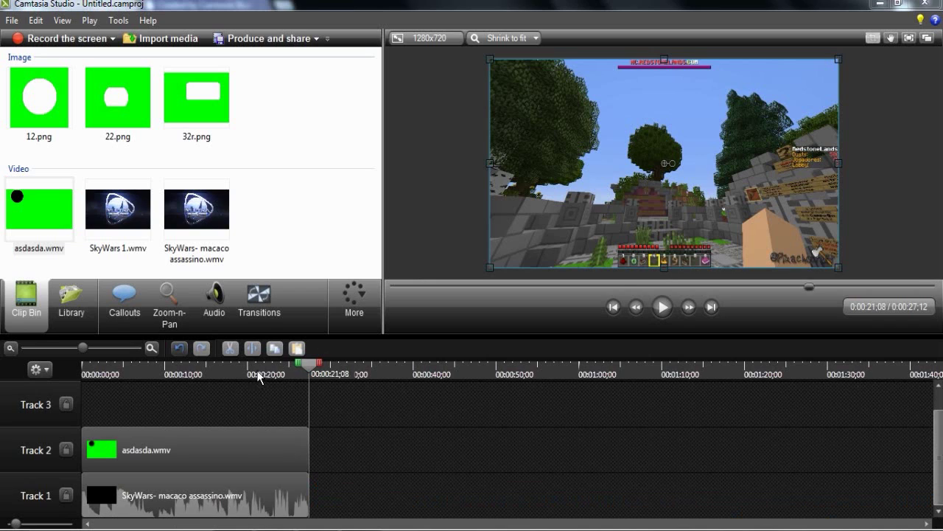
Step: At 0:00:08;05, open the visual properties of asdasda.wmv on Track 2 and enable Remove a color for green
left_click_drag(259, 376, 149, 372)
left_click(222, 455)
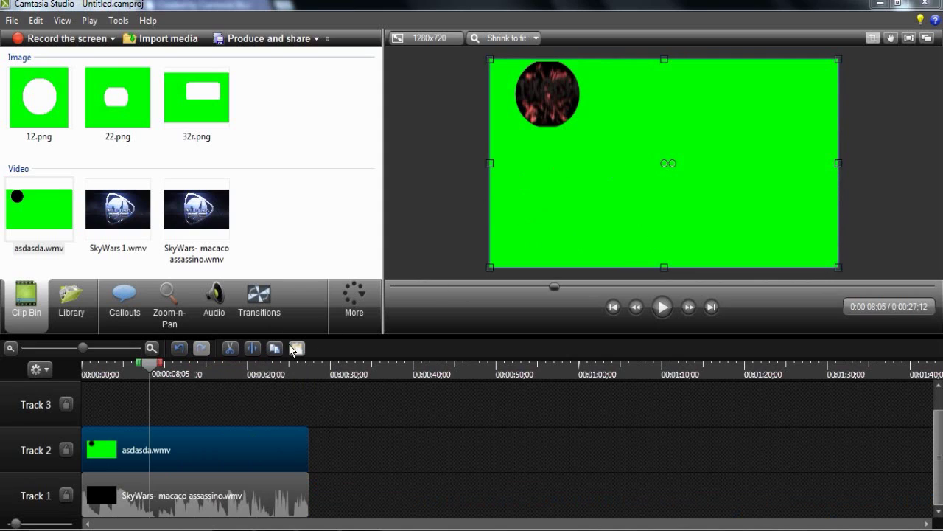
left_click(329, 301)
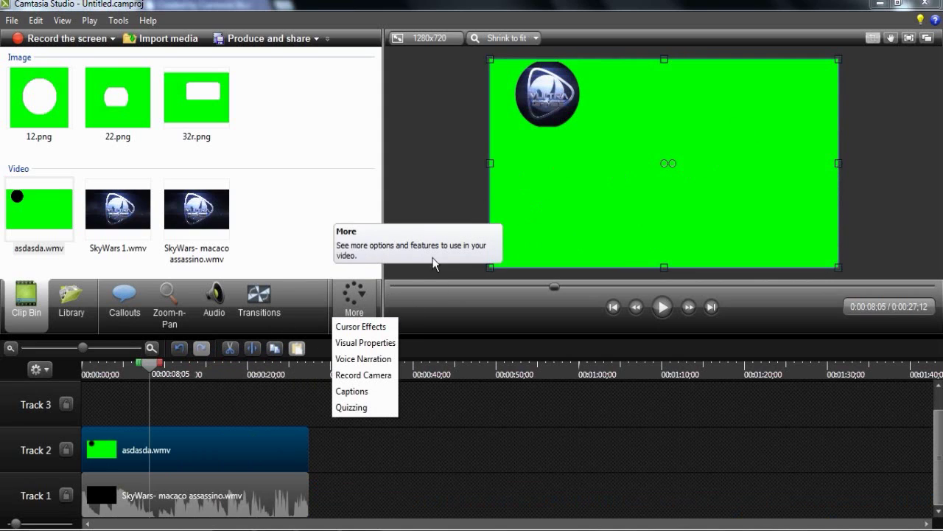
left_click(432, 208)
left_click_drag(382, 220, 395, 243)
left_click(382, 308)
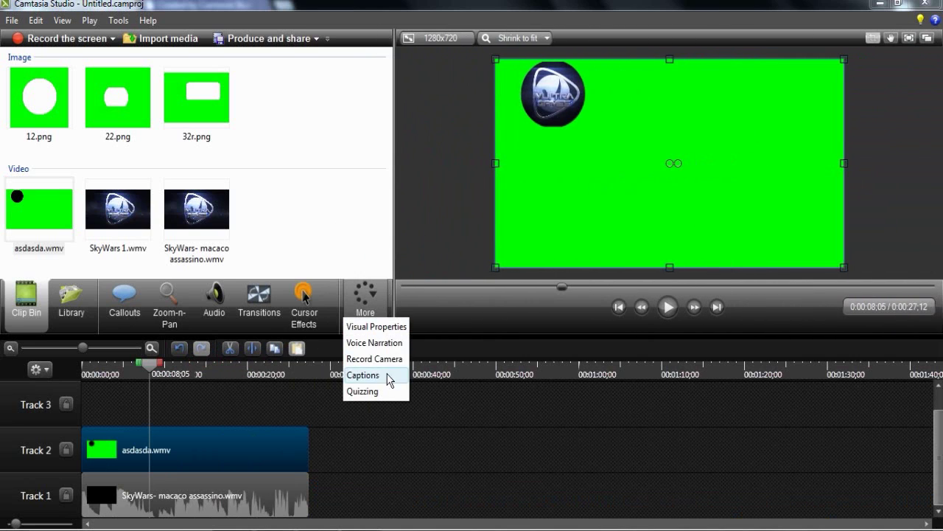
left_click(379, 325)
left_click_drag(391, 122, 273, 176)
left_click(11, 140)
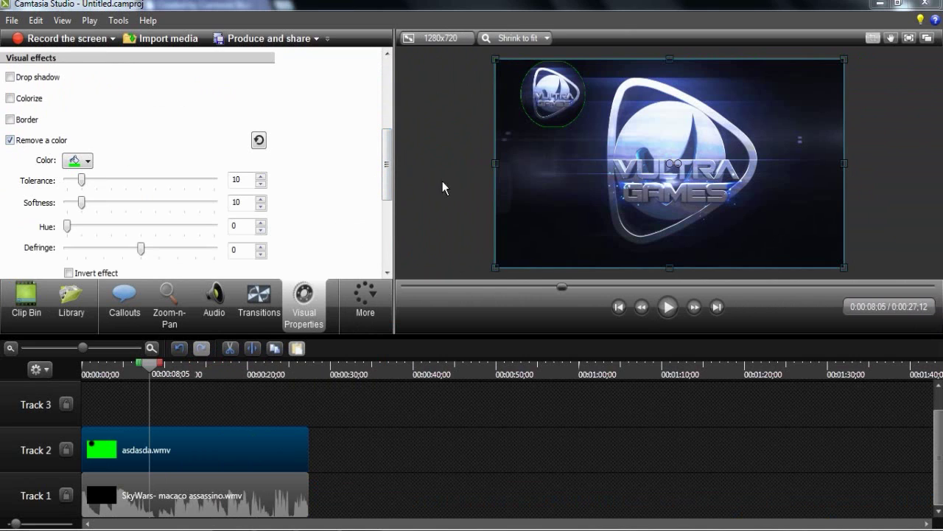
Step: Set the Remove a color tolerance of asdasda.wmv to 58 to clear the green edge around the circle
left_click(260, 177)
left_click(261, 177)
left_click(261, 177)
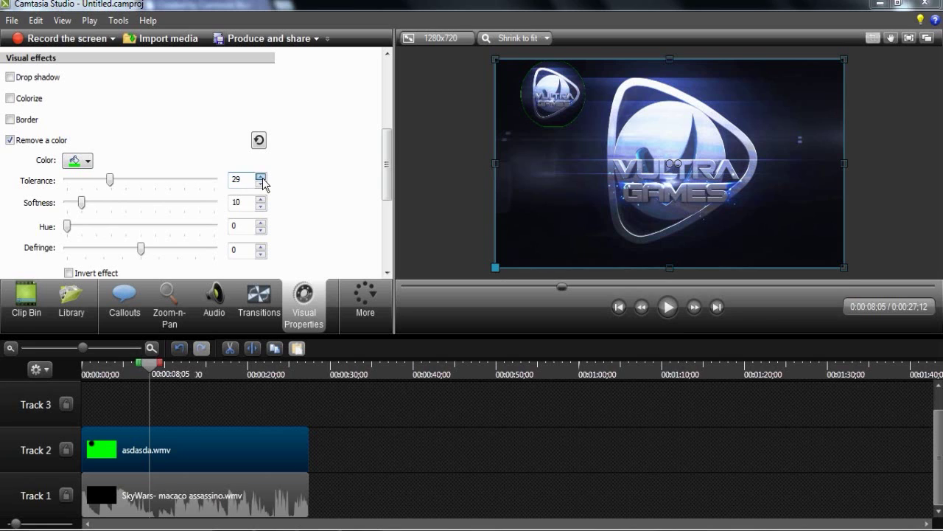
left_click(261, 177)
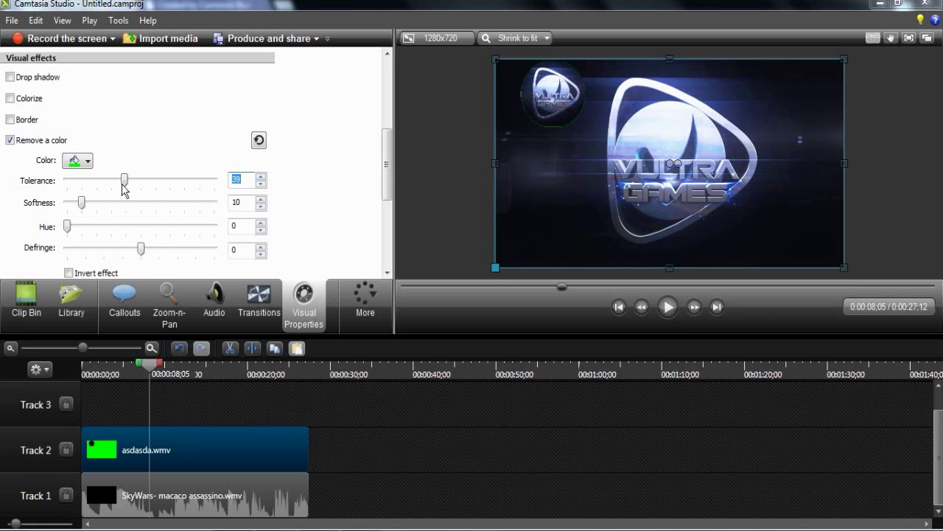
left_click_drag(124, 184, 158, 186)
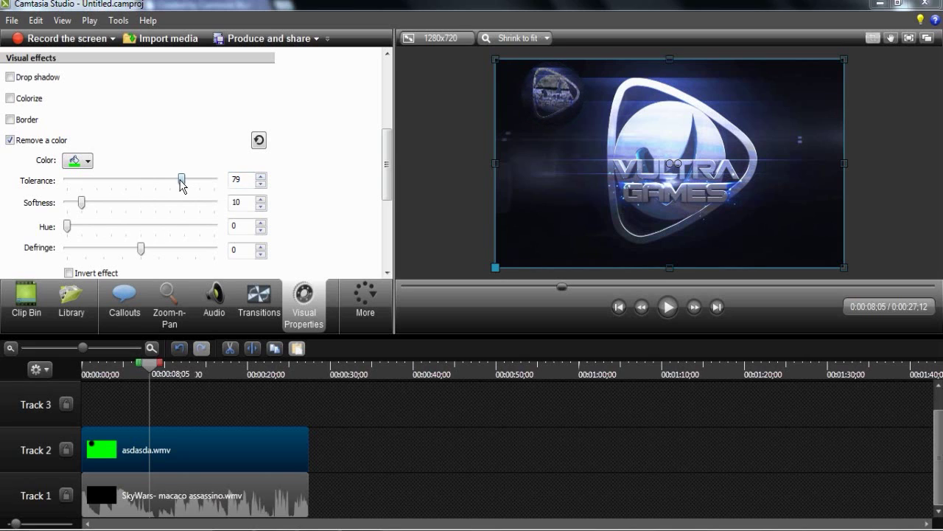
left_click_drag(182, 185, 155, 186)
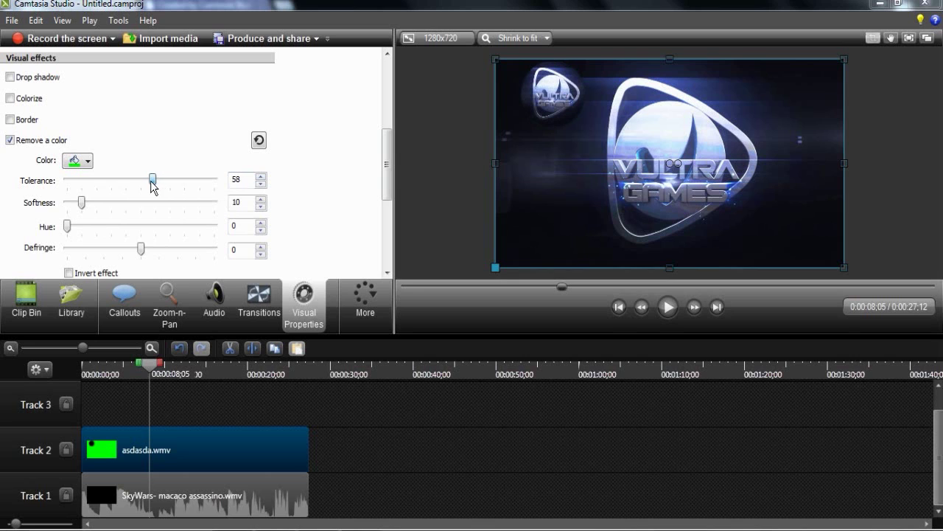
Step: Shift the asdasda.wmv overlay on the canvas so its circular video sits slightly closer to the left edge
left_click_drag(571, 123, 536, 103)
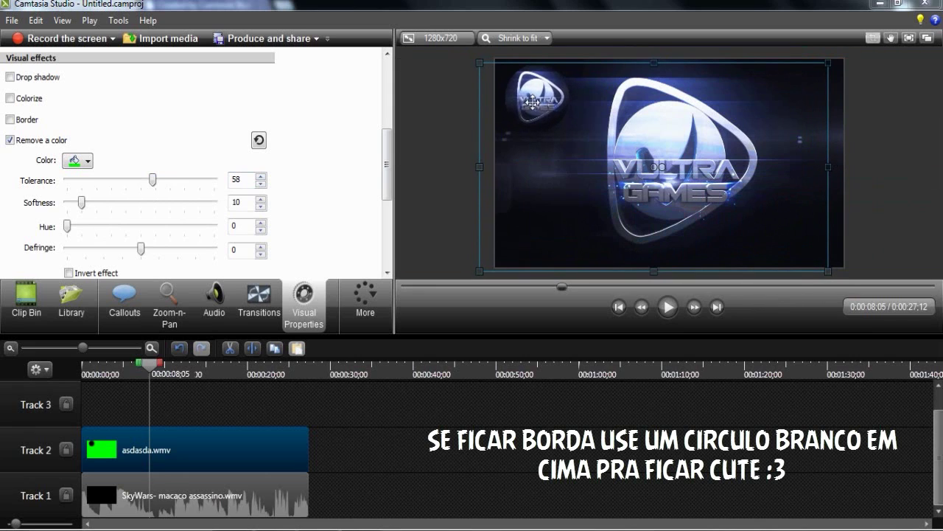
left_click_drag(123, 446, 248, 447)
left_click_drag(226, 373, 211, 374)
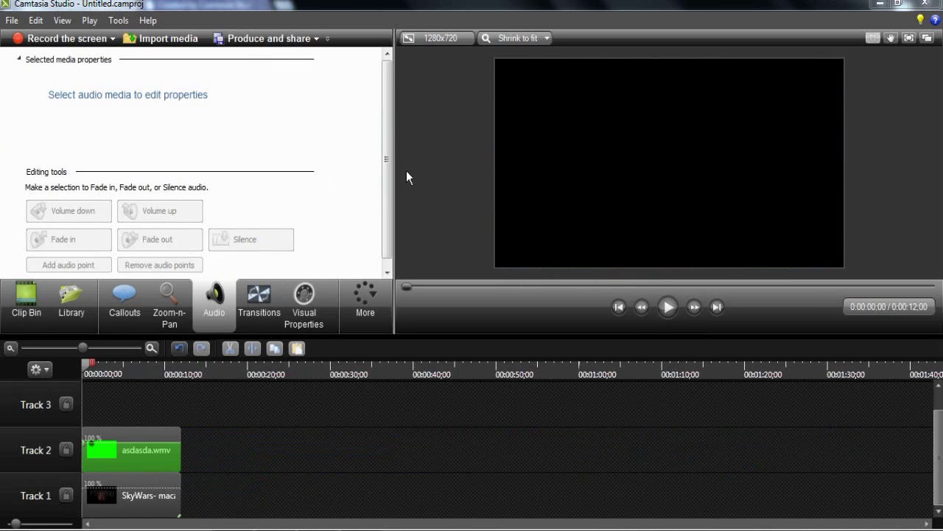
Step: Start producing the finished timeline through the production wizard
left_click(237, 38)
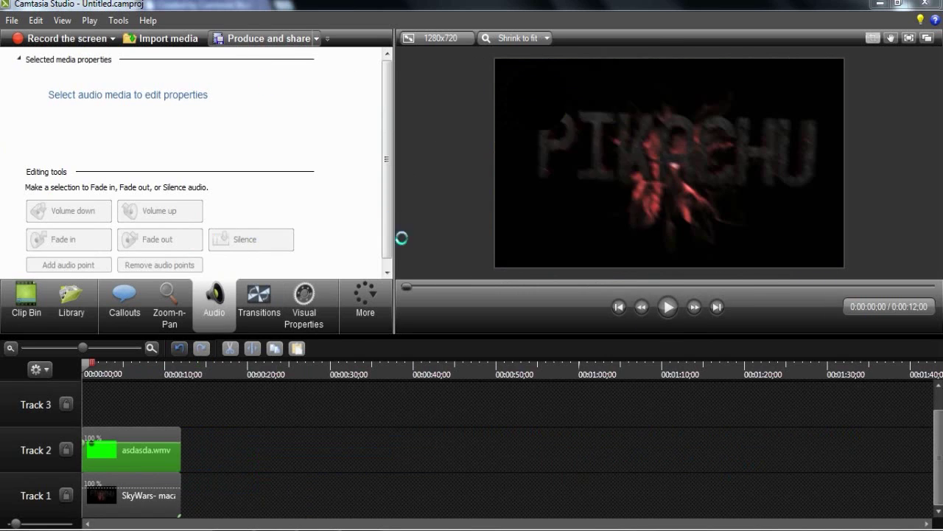
left_click(447, 140)
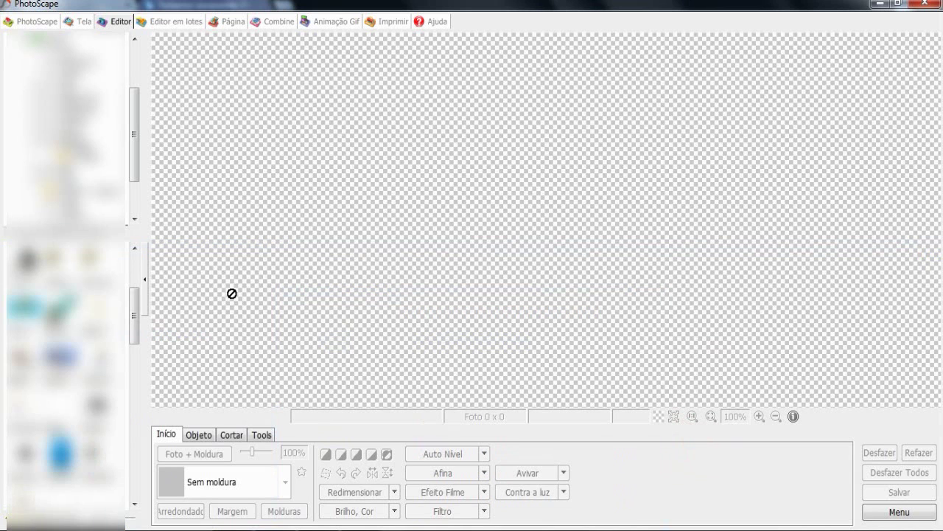
Step: Switch to PhotoScape and open fundo_transparente.png in the image editor
left_click_drag(133, 308, 133, 309)
left_click(53, 391)
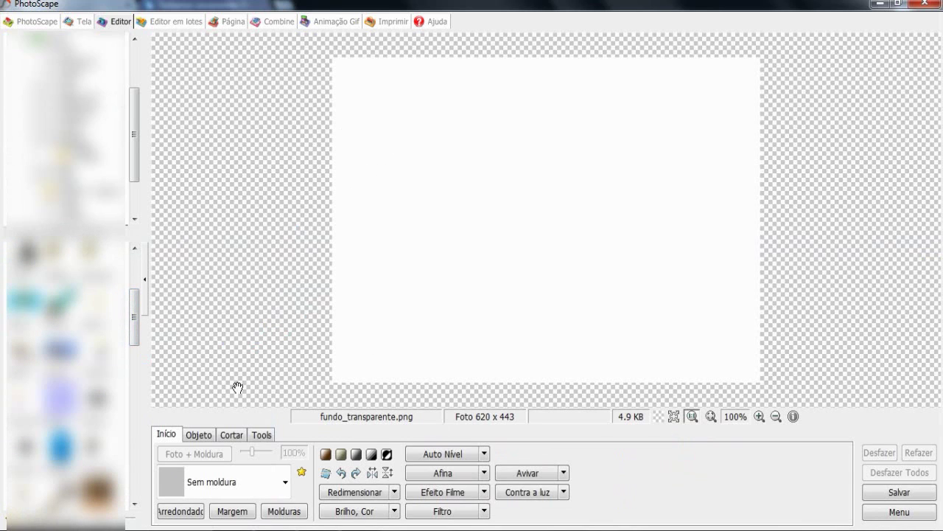
Step: Resize the image to 400 x 400 pixels with the aspect ratio lock turned off
left_click(354, 492)
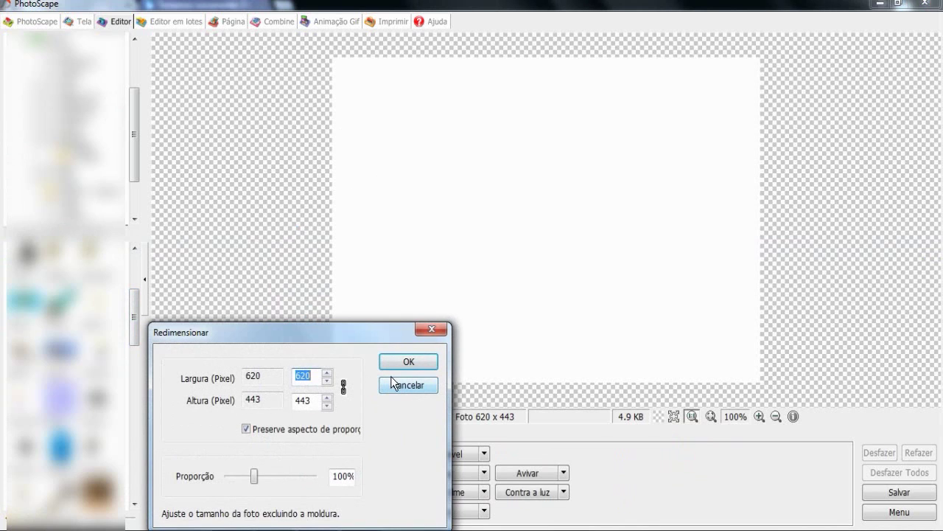
type("400")
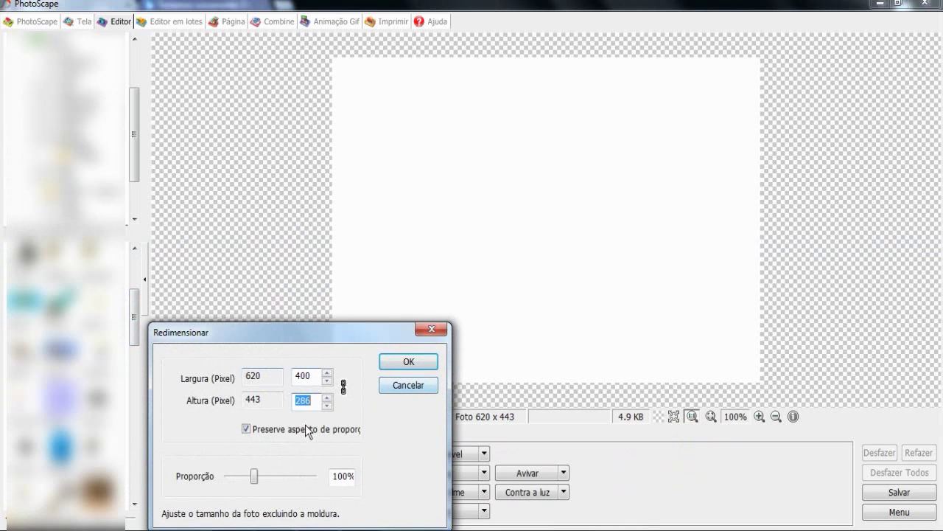
left_click(246, 428)
type("40")
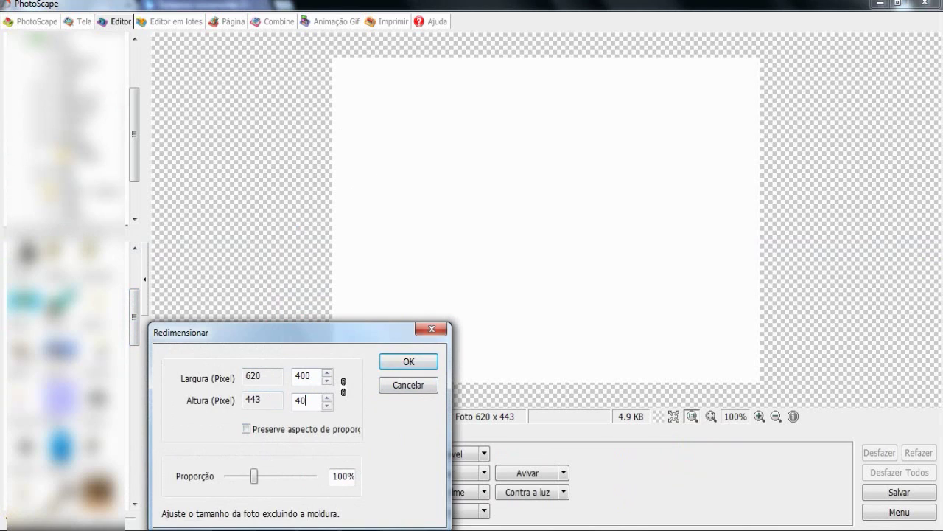
type("0")
key("Return")
Step: Draw a bright green, unfilled circle with a line thickness of 16 on the white image
left_click(199, 434)
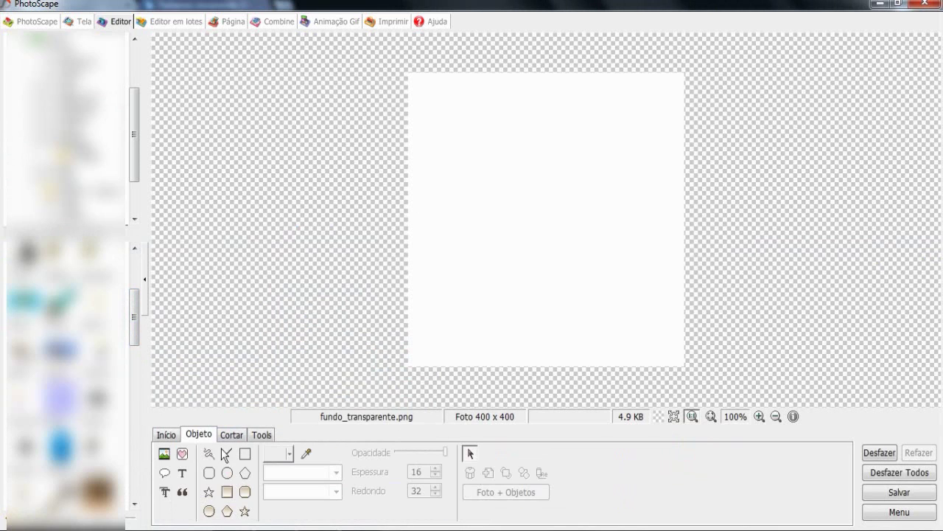
left_click(210, 509)
left_click(227, 473)
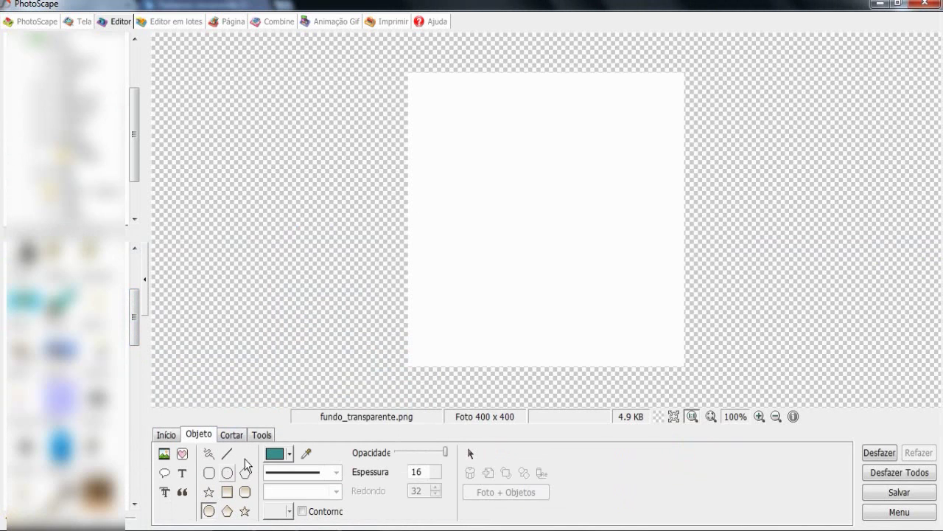
left_click(289, 453)
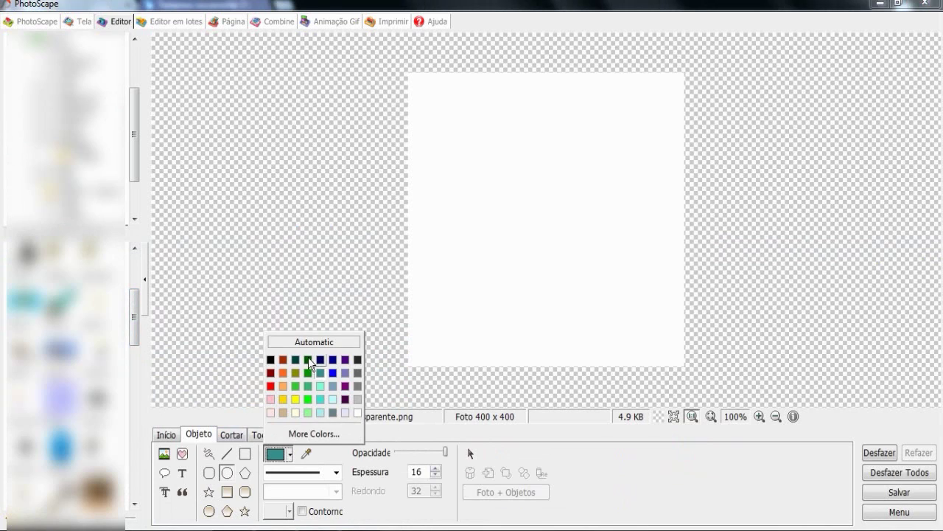
left_click(307, 400)
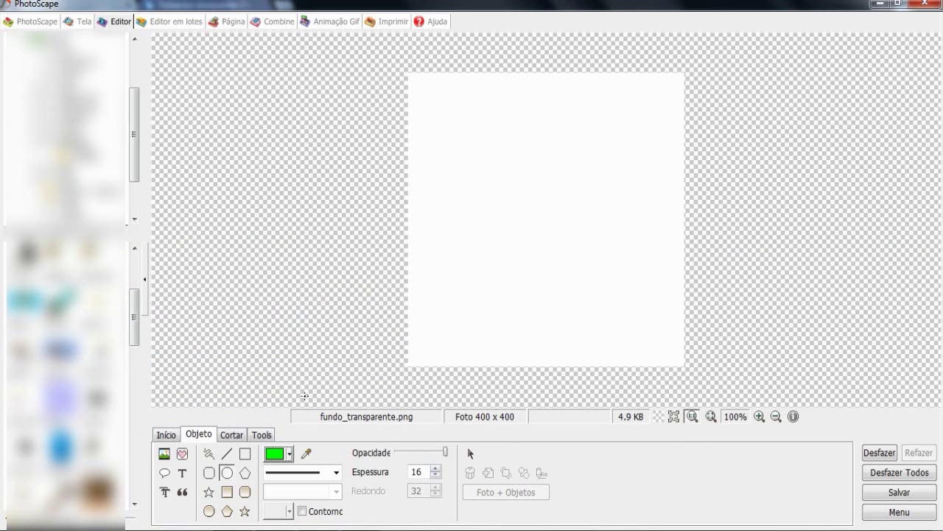
left_click(288, 455)
left_click(305, 399)
left_click_drag(462, 111, 547, 324)
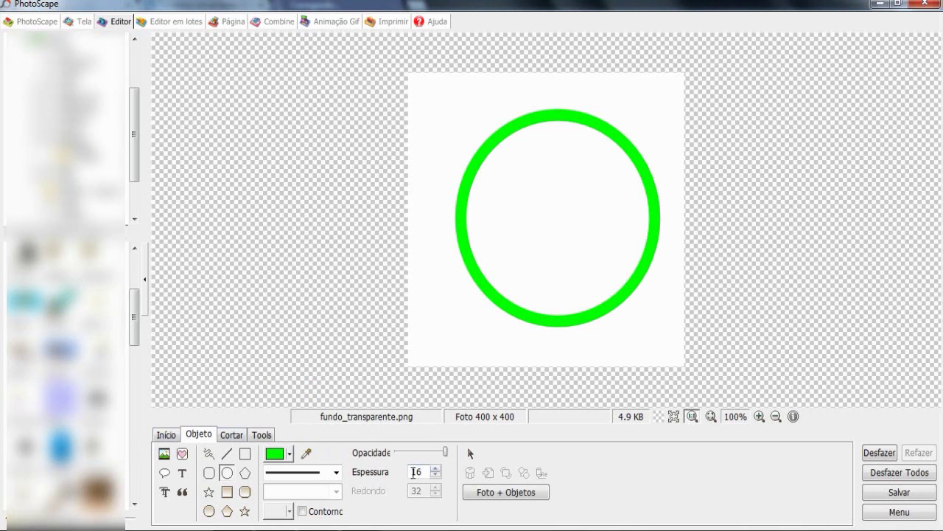
Step: Shrink the green circle outline, reposition it near the middle of the white image, and deselect it
left_click_drag(424, 472, 389, 474)
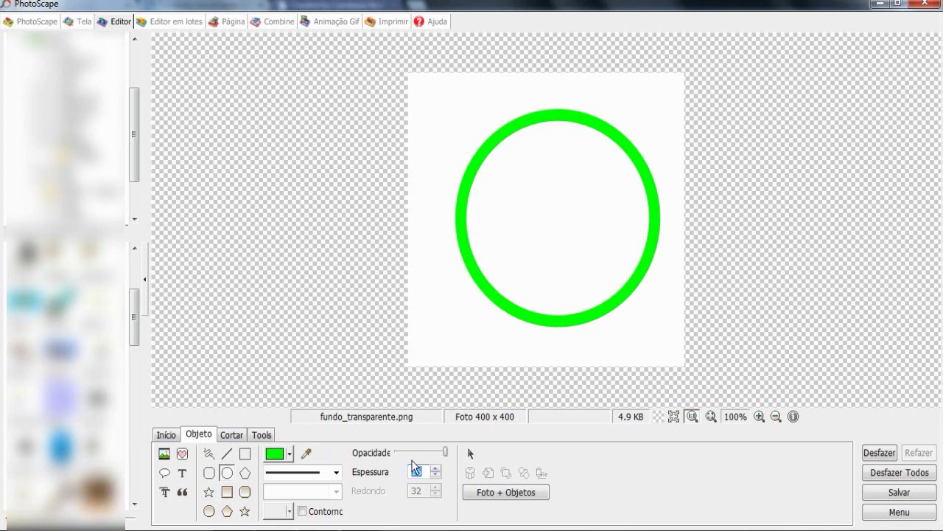
left_click(167, 435)
left_click(198, 435)
left_click_drag(477, 269, 455, 263)
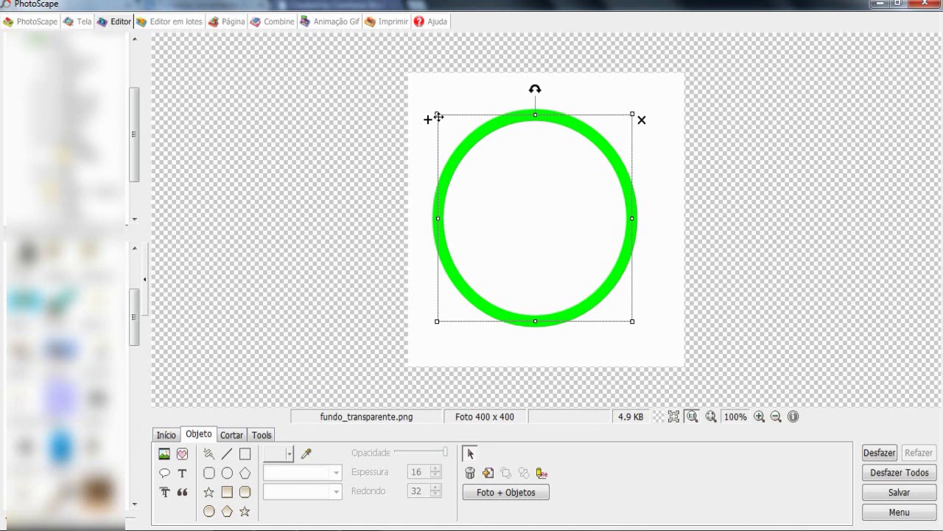
left_click_drag(438, 116, 510, 159)
left_click_drag(564, 247, 557, 224)
left_click(726, 162)
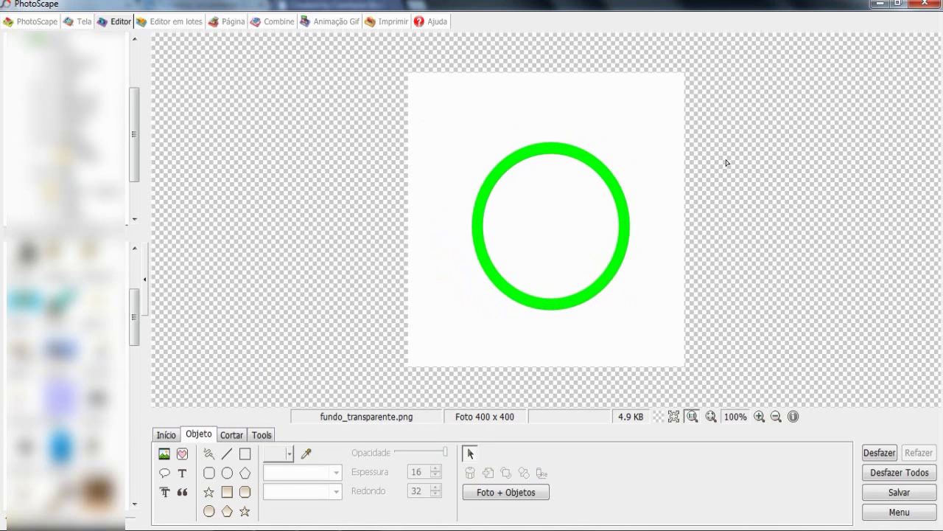
Step: Cover the white area outside the circle with overlapping green filled rectangles, rotating some, and keep the circle's interior white
left_click(227, 492)
left_click_drag(374, 57, 629, 389)
left_click_drag(714, 65, 623, 218)
left_click_drag(535, 120, 634, 147)
left_click_drag(641, 125, 619, 190)
left_click_drag(620, 157, 579, 147)
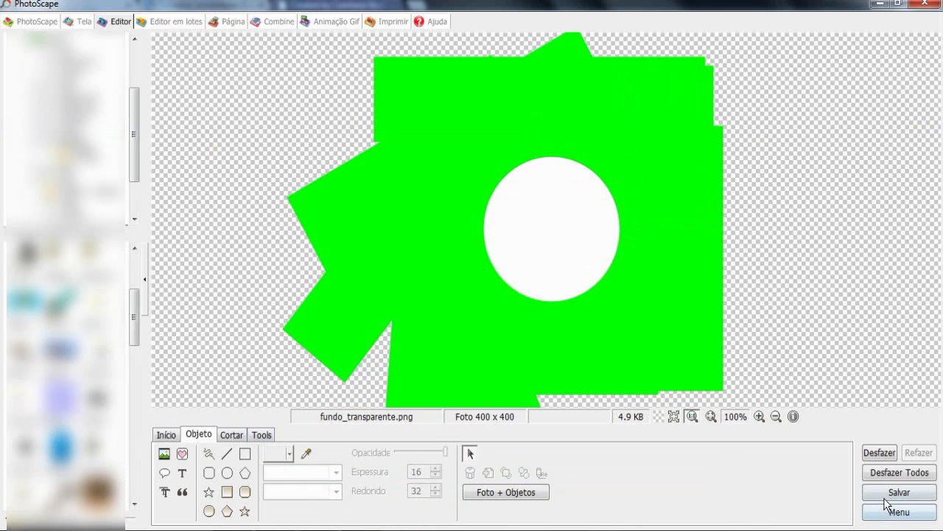
Step: Save the image as a new PNG named 3Ed in a different folder, excluding objects outside the photo
left_click(894, 492)
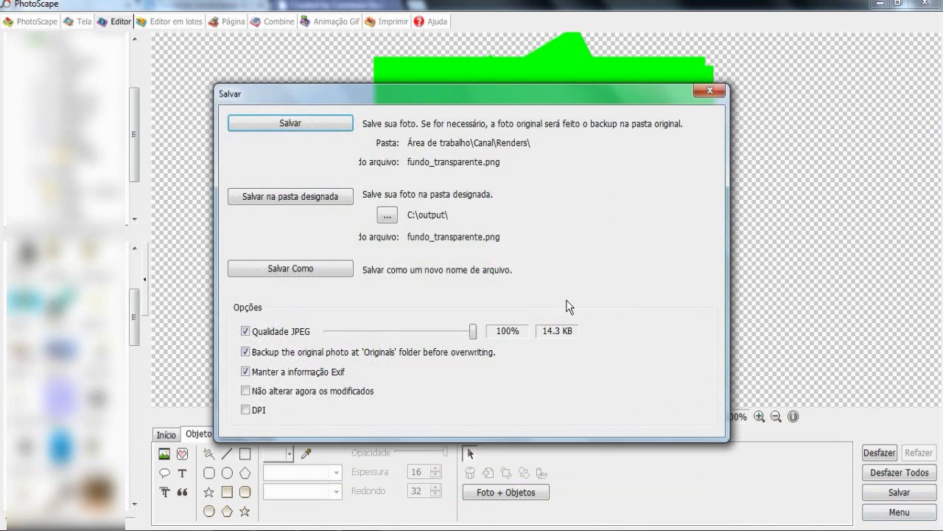
left_click(305, 270)
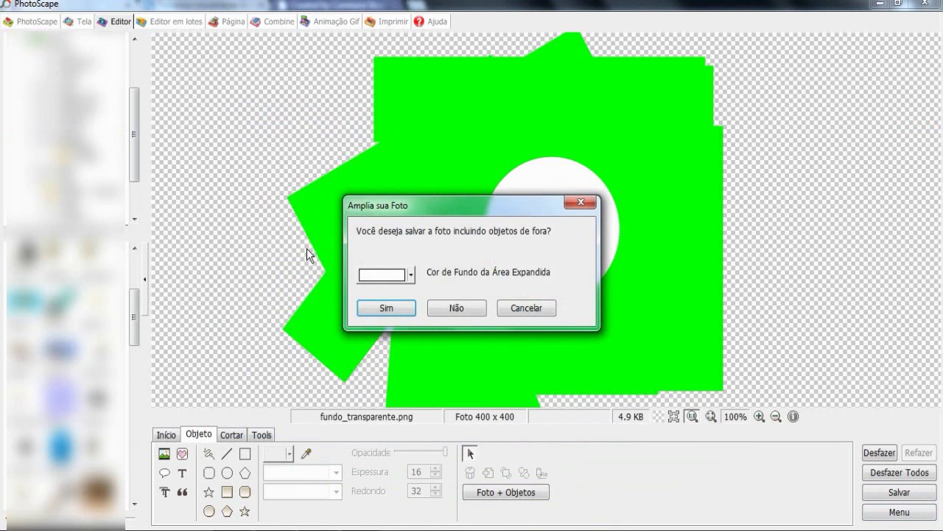
left_click(457, 308)
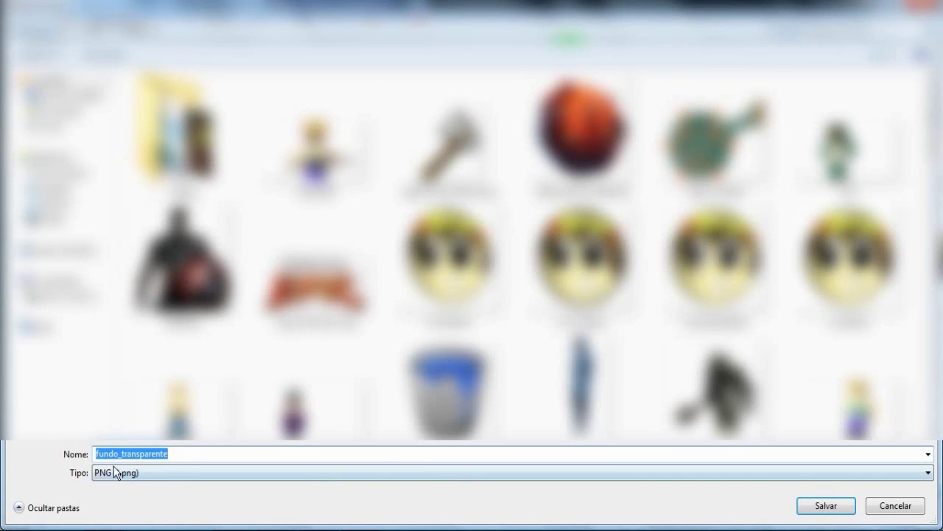
left_click(74, 96)
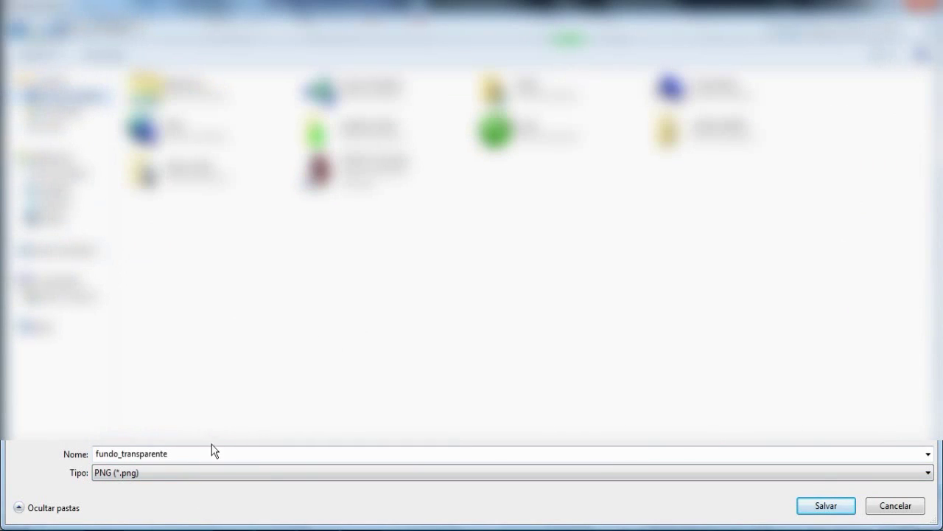
double_click(182, 456)
type("3Ed")
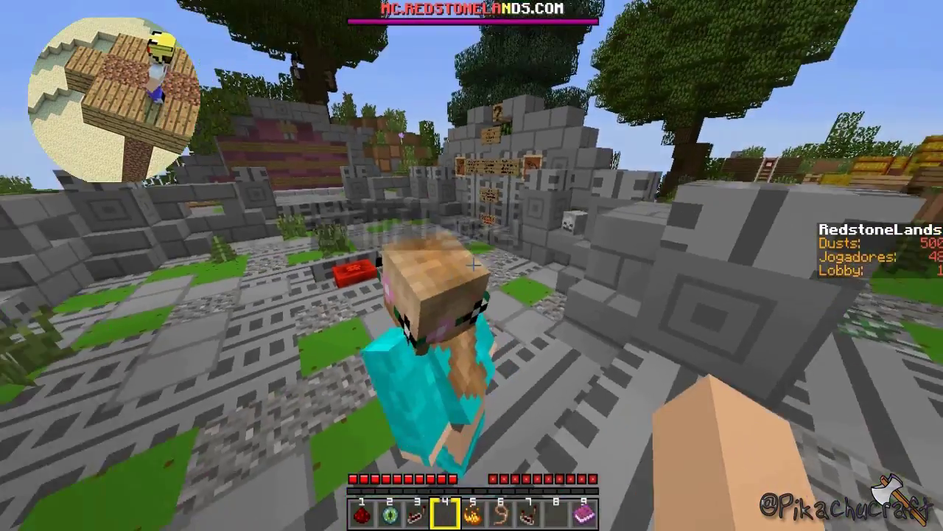
key("w")
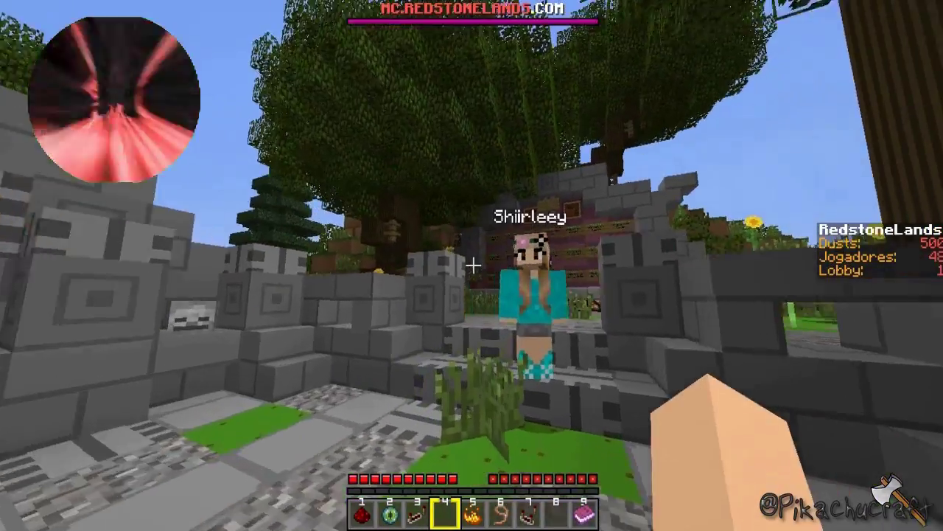